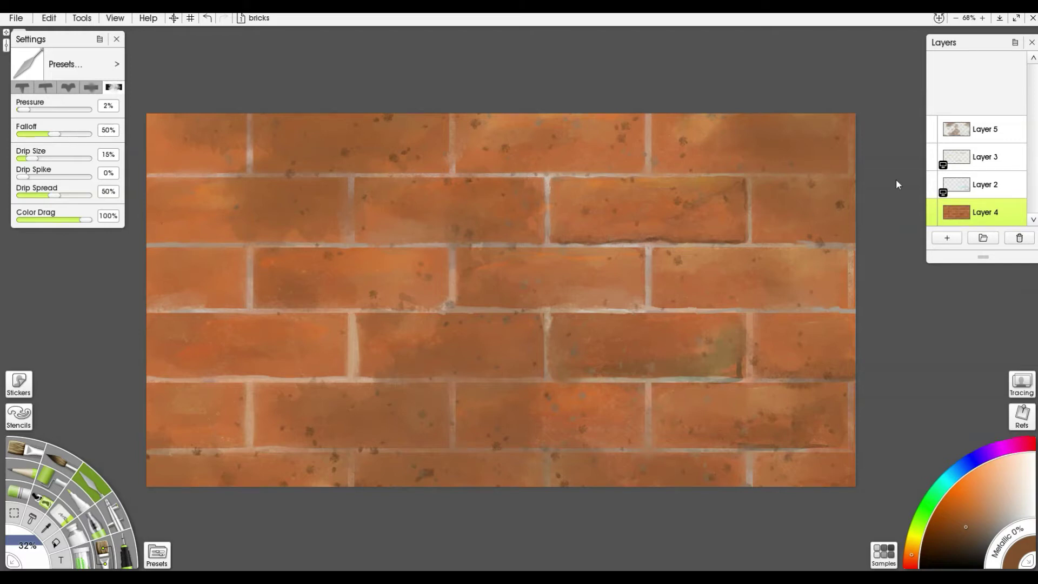
Merge all visible brick layers into one and add a new empty layer above it.
left_click(1015, 44)
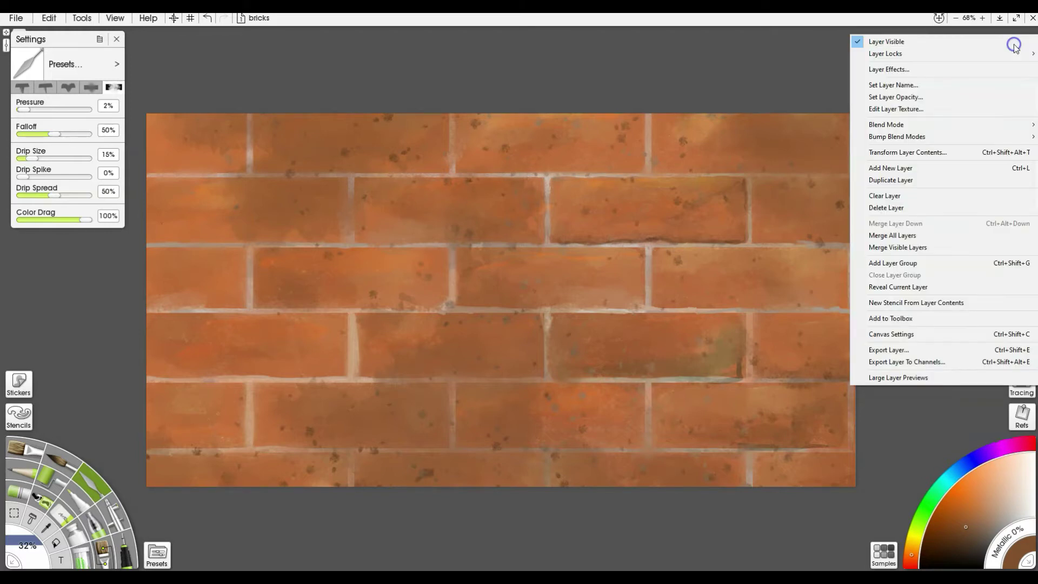
left_click(919, 250)
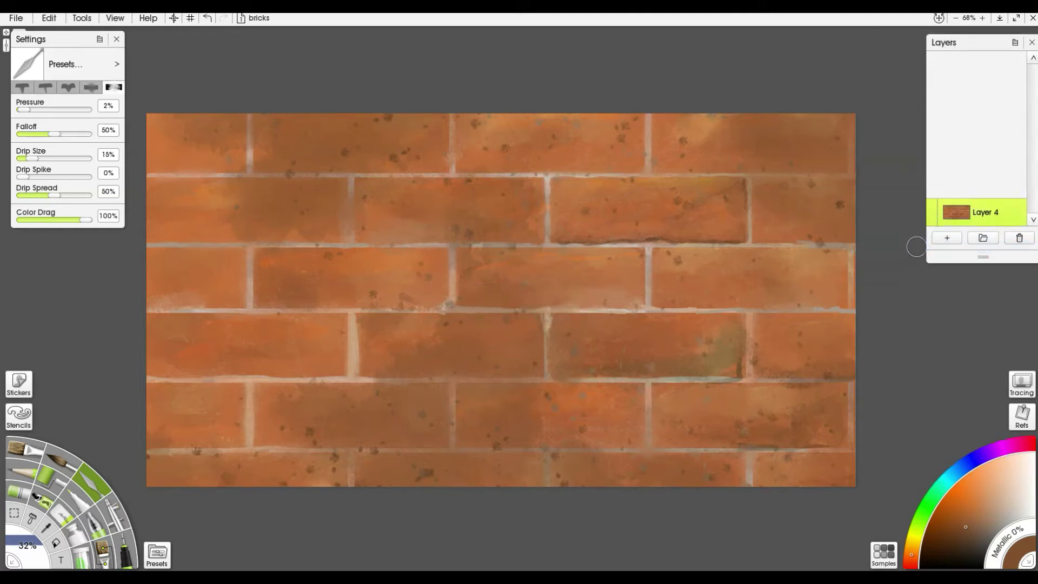
left_click(947, 238)
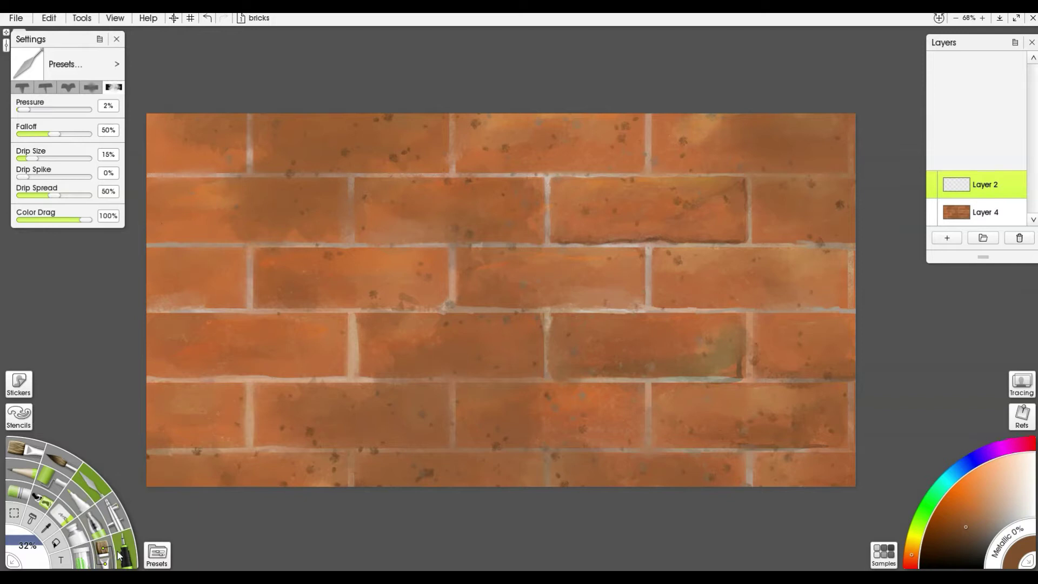
Switch to the Oil Brush with the Everlasting Oil preset.
left_click(33, 453)
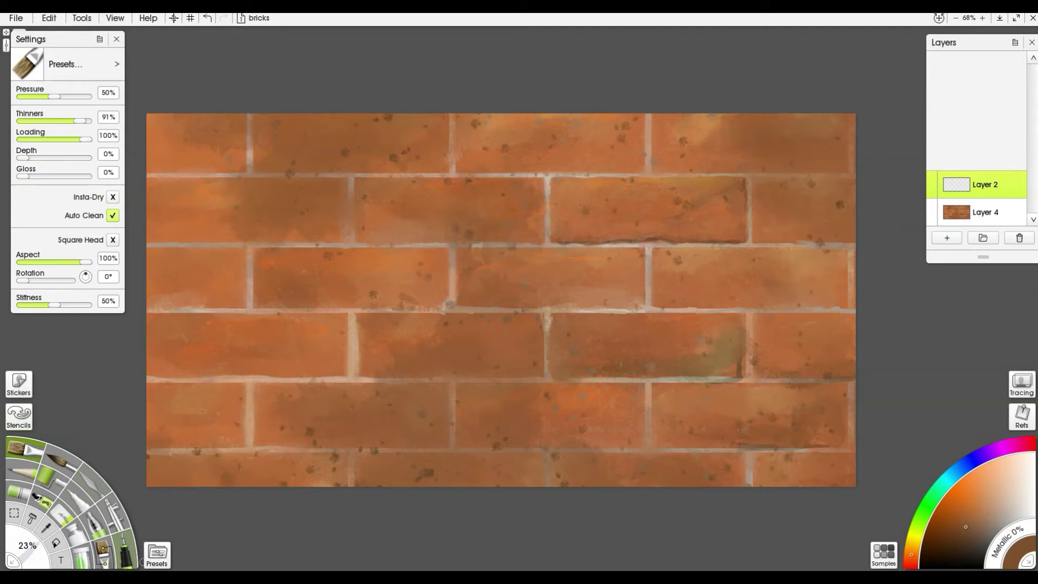
left_click(156, 552)
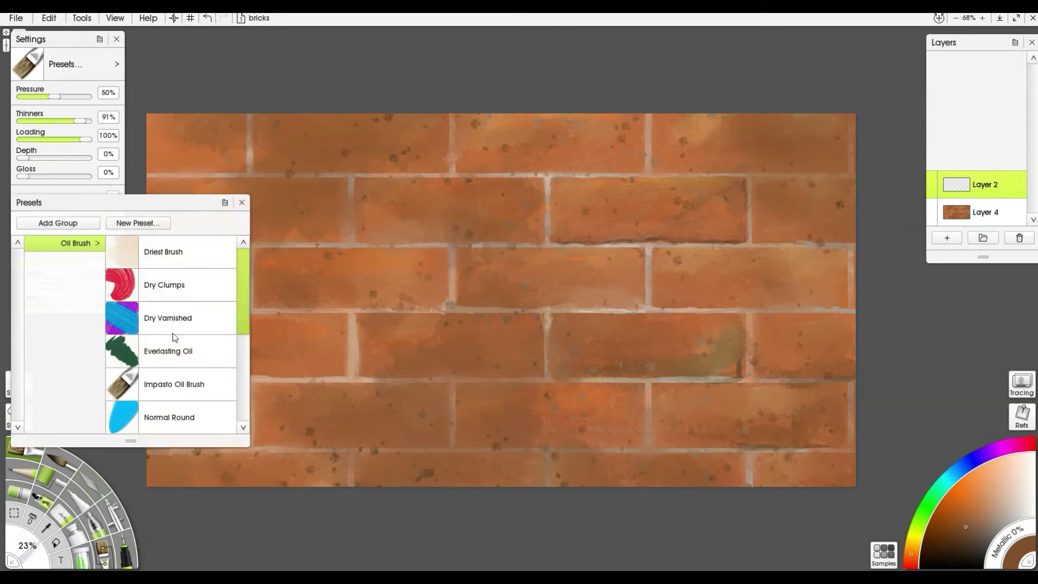
left_click(167, 354)
scroll(179, 357, "down", 4)
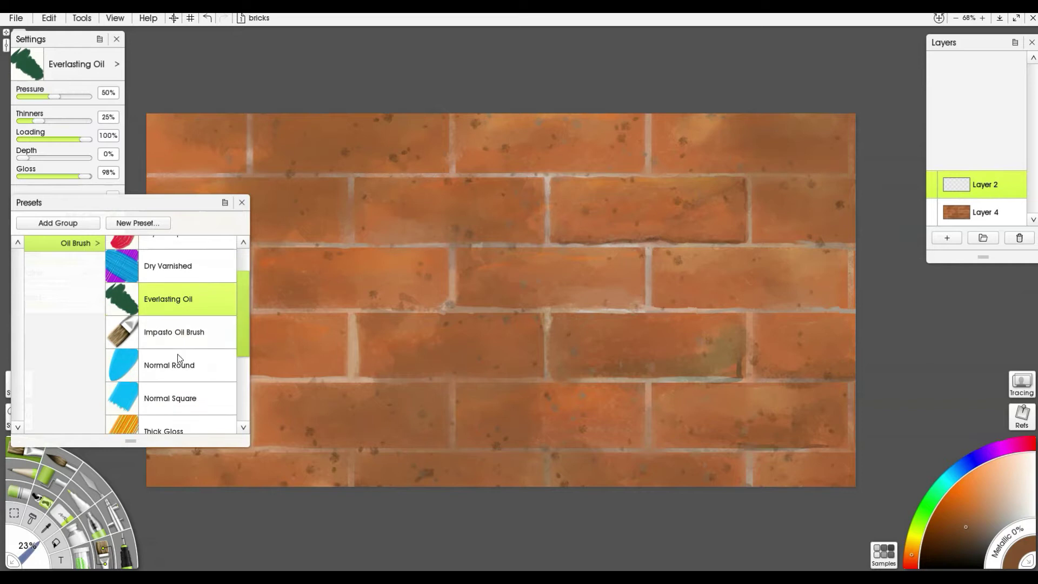
scroll(153, 296, "down", 2)
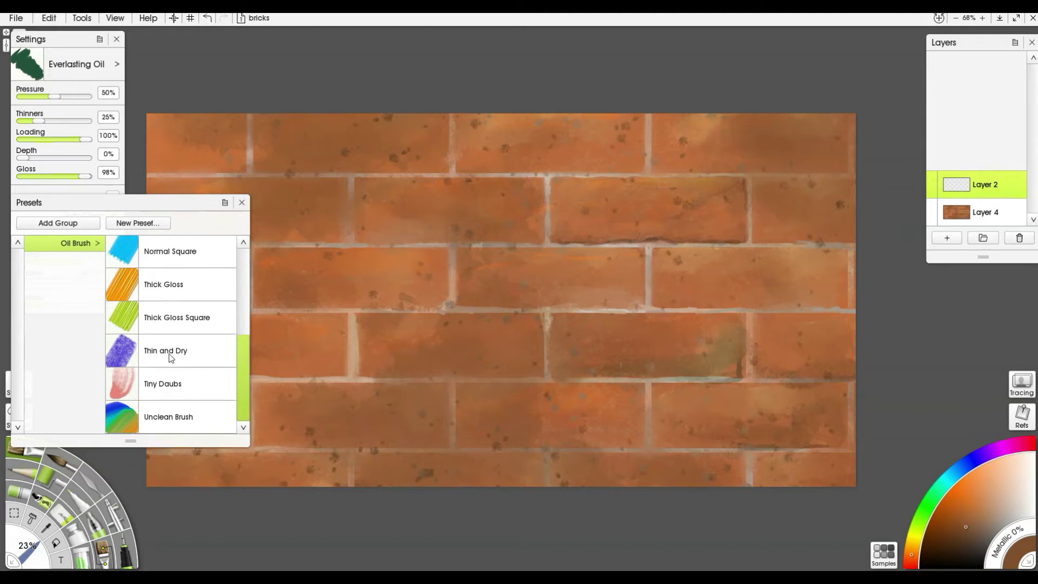
scroll(171, 355, "up", 5)
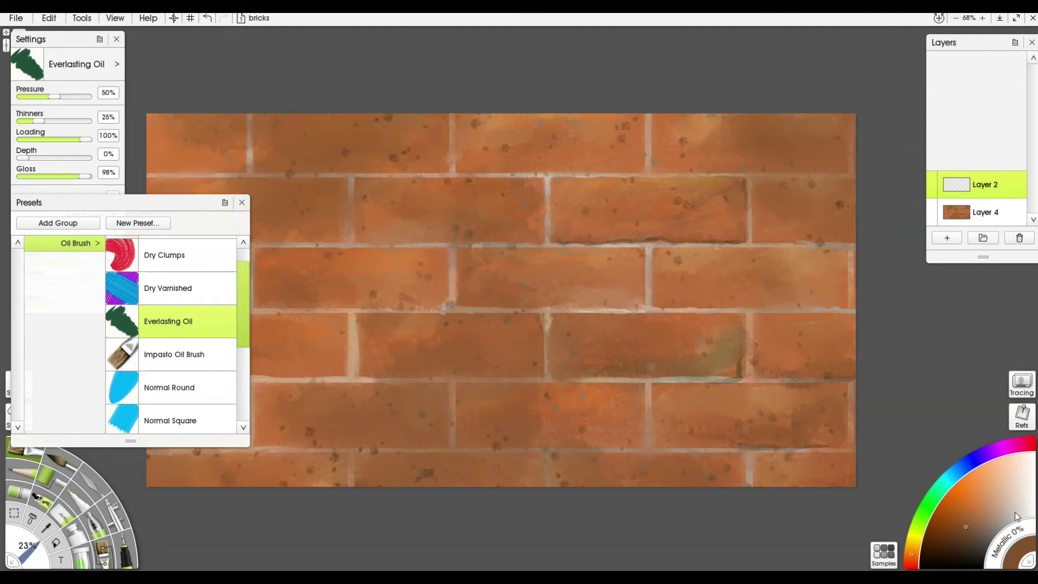
Set the paint colour to a pale tint of the Rock Blue Gray sample, and close the preset and sample lists.
left_click(952, 481)
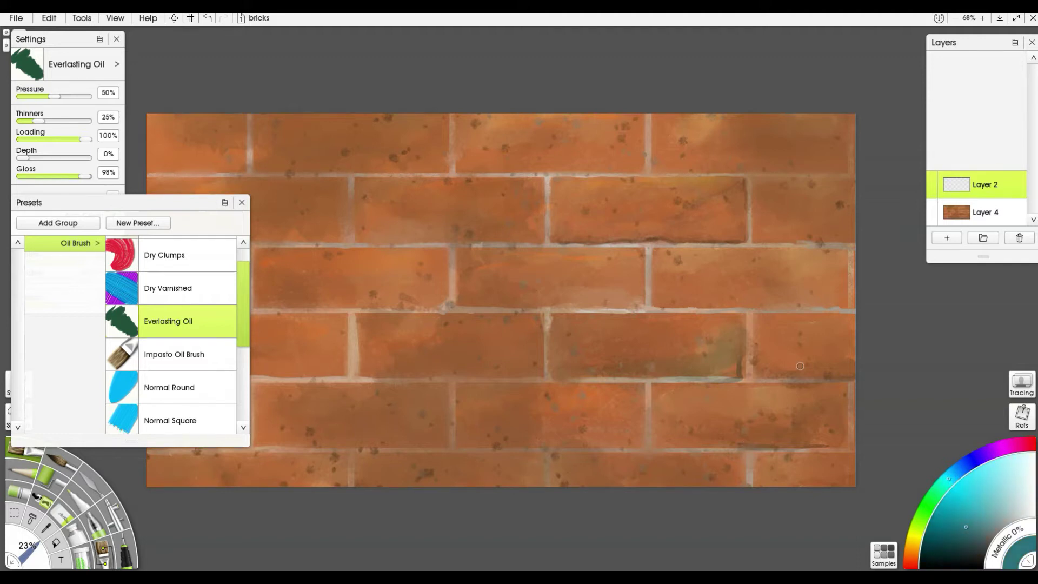
left_click(1019, 506)
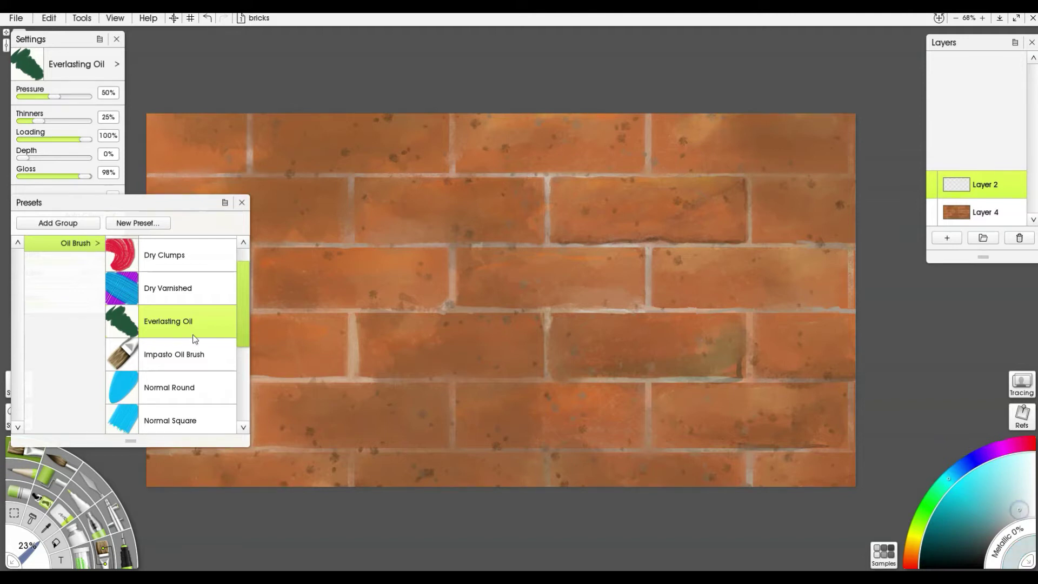
left_click(884, 553)
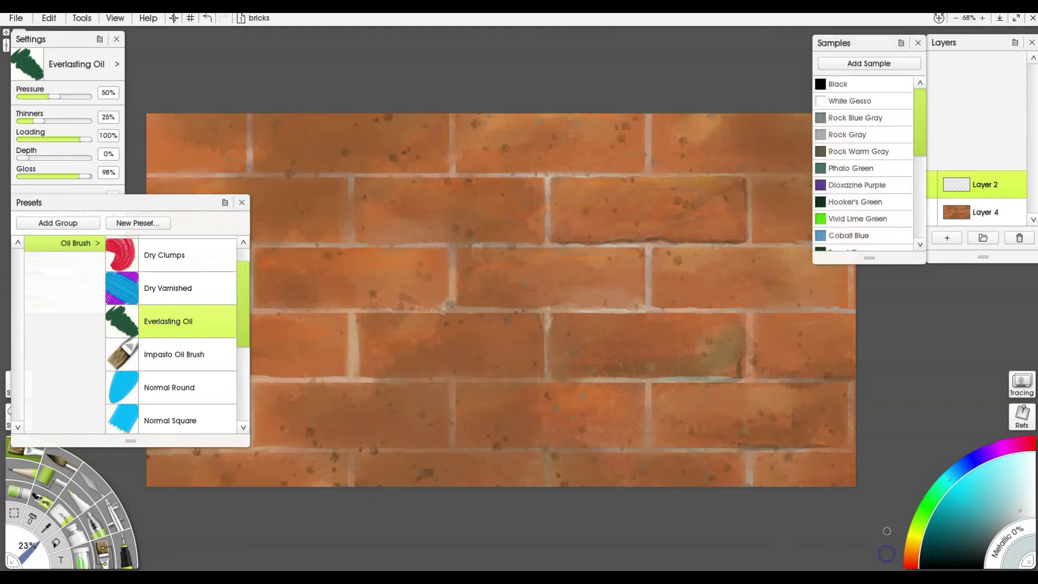
left_click(855, 135)
scroll(859, 146, "down", 4)
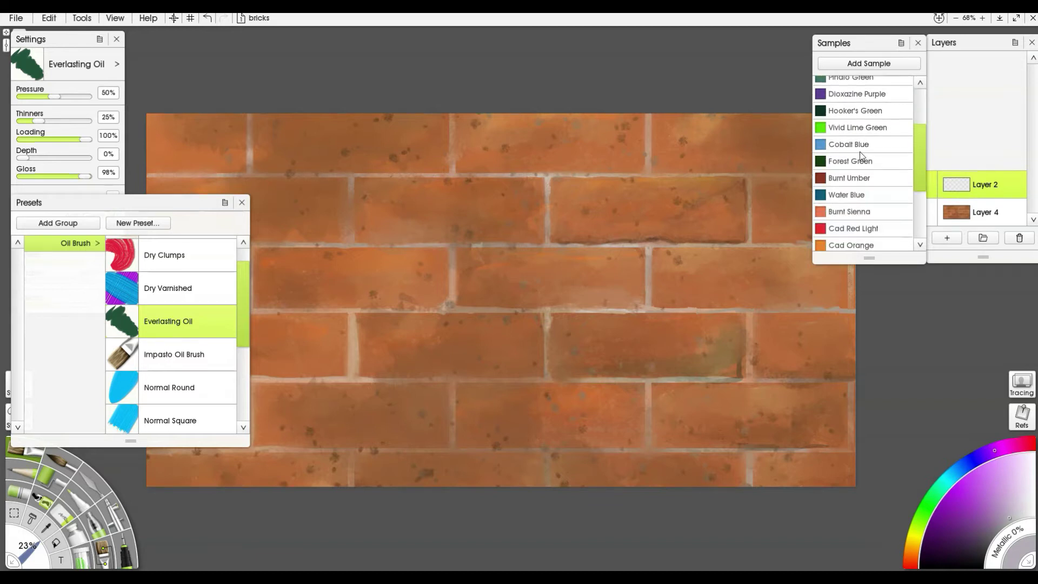
scroll(847, 102, "down", 5)
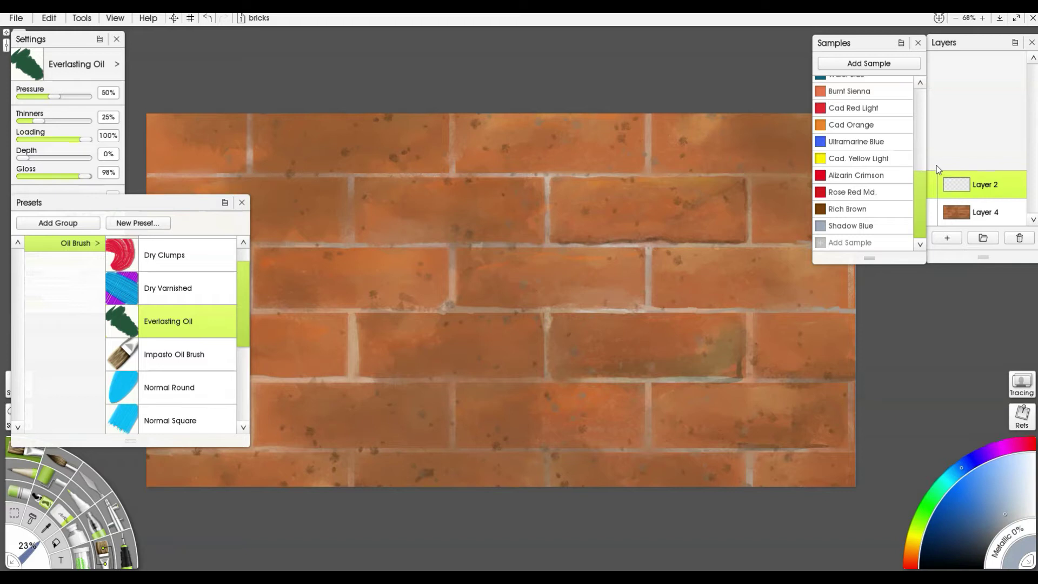
left_click_drag(920, 178, 918, 95)
left_click(869, 136)
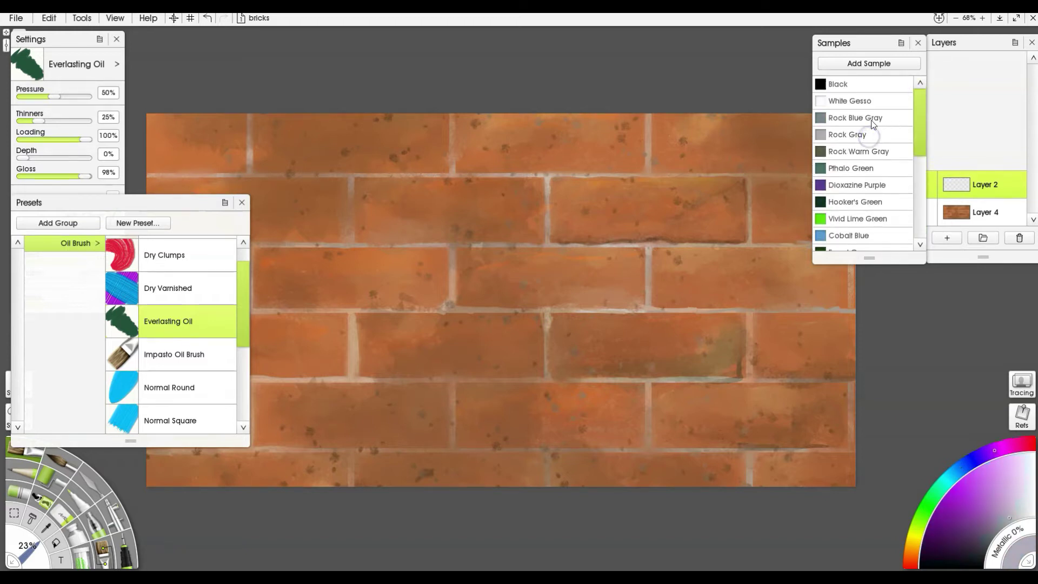
left_click(871, 119)
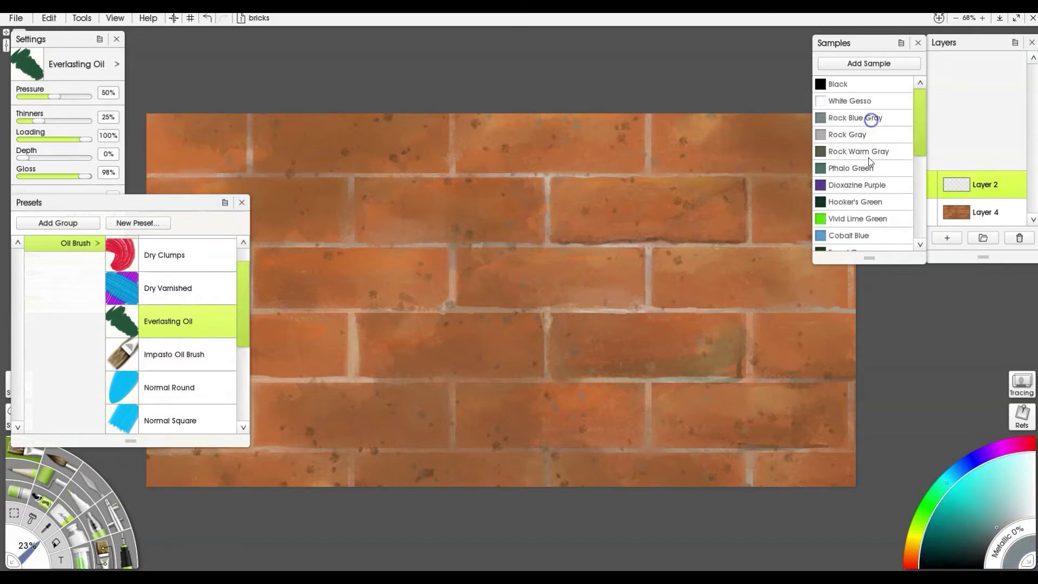
left_click(1021, 513)
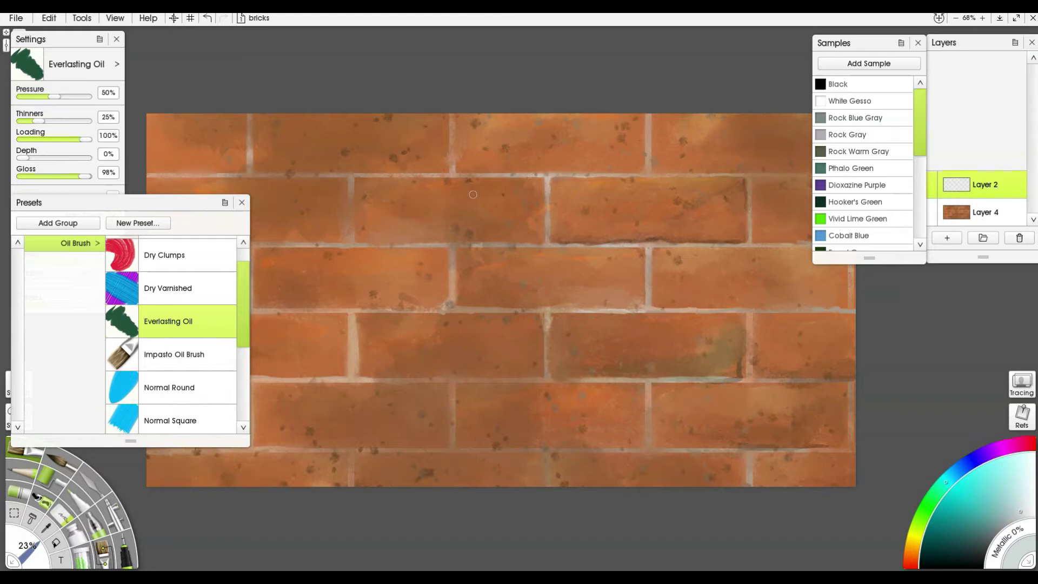
left_click(242, 203)
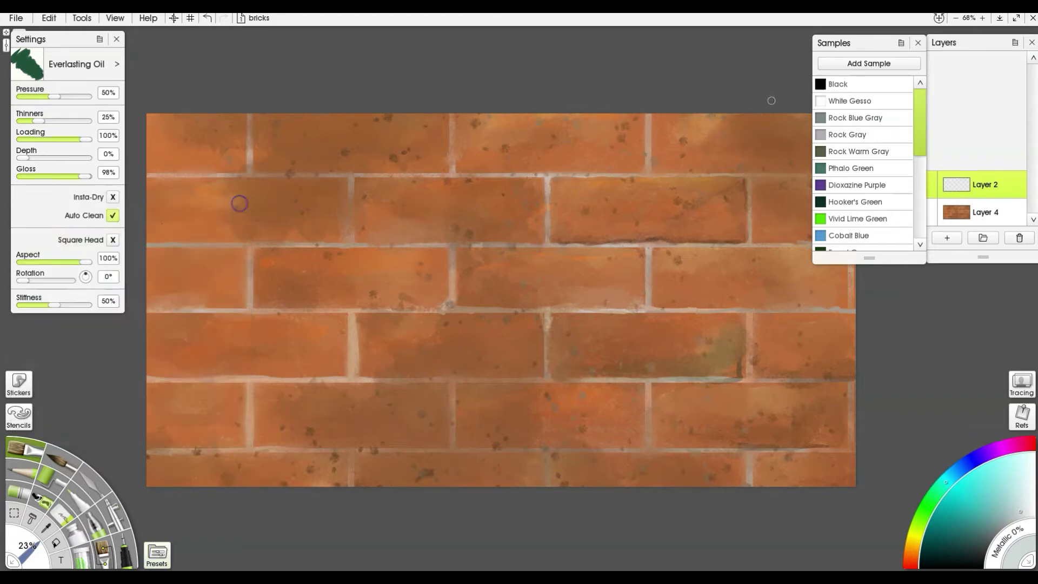
left_click(918, 44)
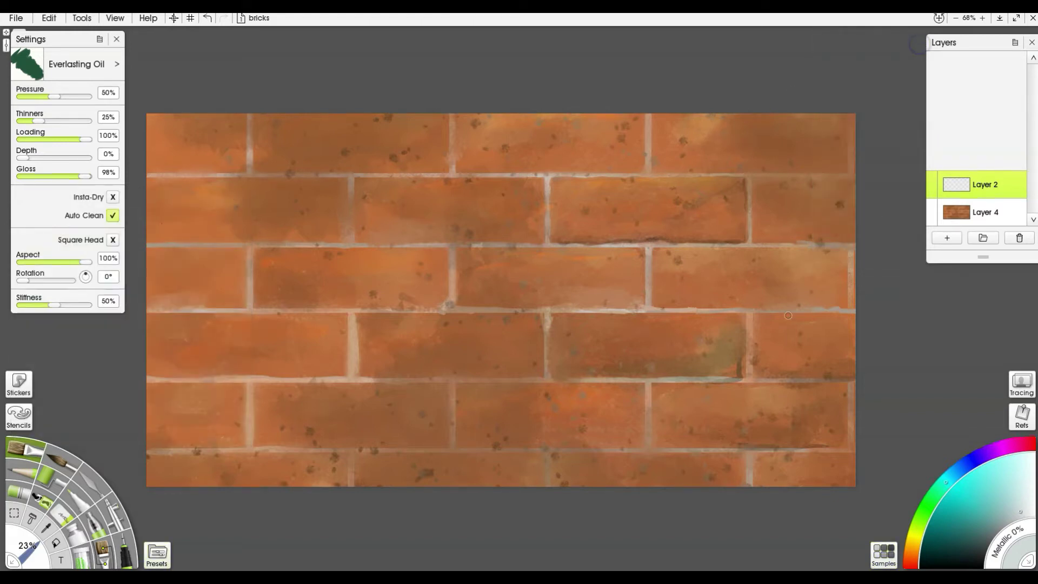
Enlarge the brush to 441% and cover the left and upper middle of the brick wall with pale gray paint.
key("bracketright")
key("bracketright")
key("bracketright")
key("bracketright")
key("bracketright")
key("bracketright")
key("bracketright")
key("bracketright")
key("bracketright")
key("bracketright")
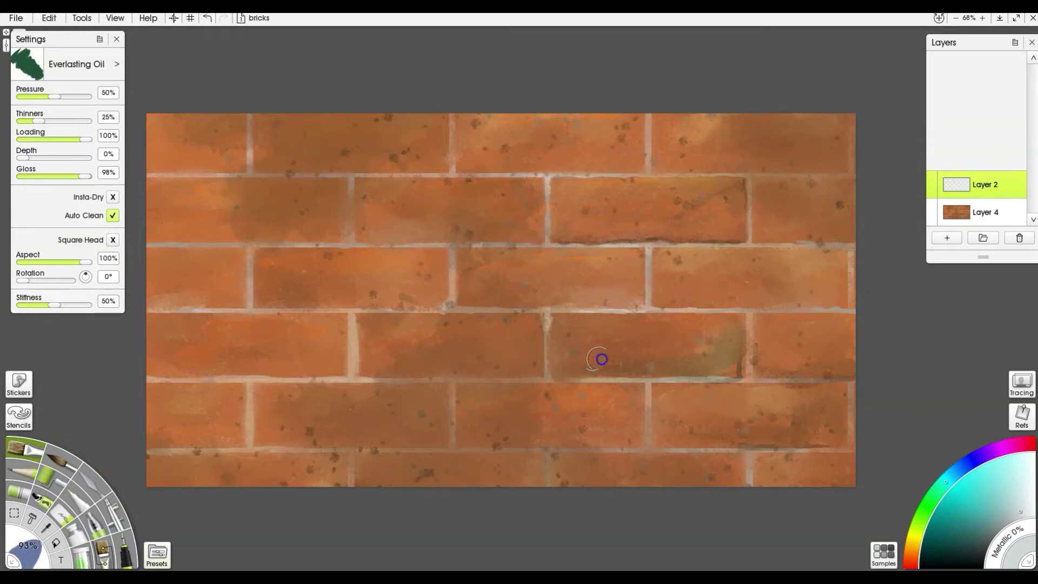
key("bracketright")
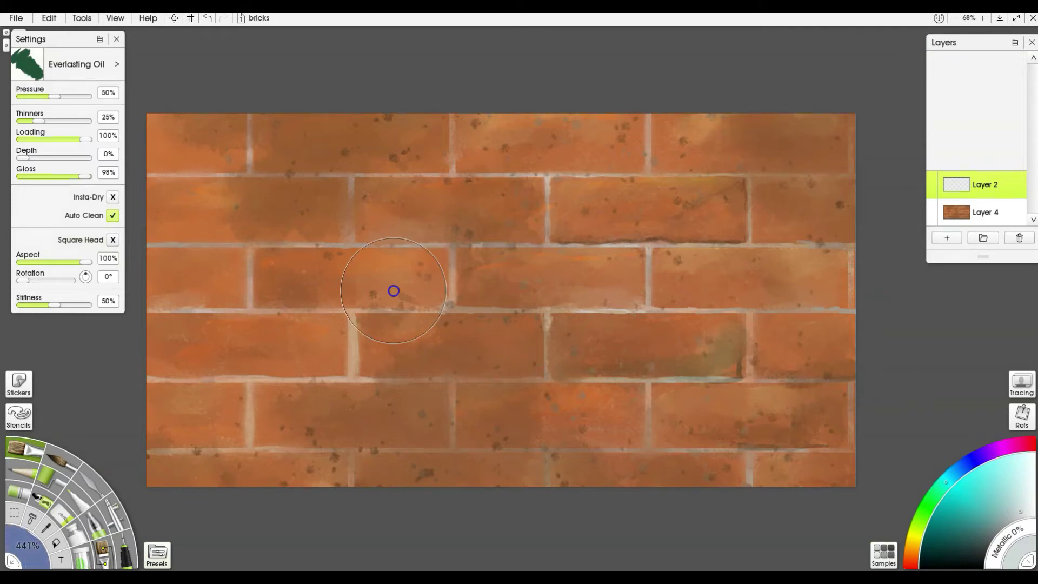
mouse_move(220, 128)
left_mouse_down()
mouse_move(232, 172)
mouse_move(219, 87)
mouse_move(204, 95)
mouse_move(375, 125)
mouse_move(238, 295)
mouse_move(295, 336)
mouse_move(387, 275)
mouse_move(380, 178)
mouse_move(554, 178)
mouse_move(447, 341)
mouse_move(362, 325)
mouse_move(431, 352)
mouse_move(232, 380)
mouse_move(227, 394)
mouse_move(216, 276)
mouse_move(199, 236)
mouse_move(303, 257)
mouse_move(173, 336)
mouse_move(172, 325)
mouse_move(308, 297)
mouse_move(500, 119)
mouse_move(621, 132)
mouse_move(654, 155)
mouse_move(693, 109)
mouse_move(587, 221)
mouse_move(278, 452)
mouse_move(156, 416)
mouse_move(172, 352)
left_mouse_up()
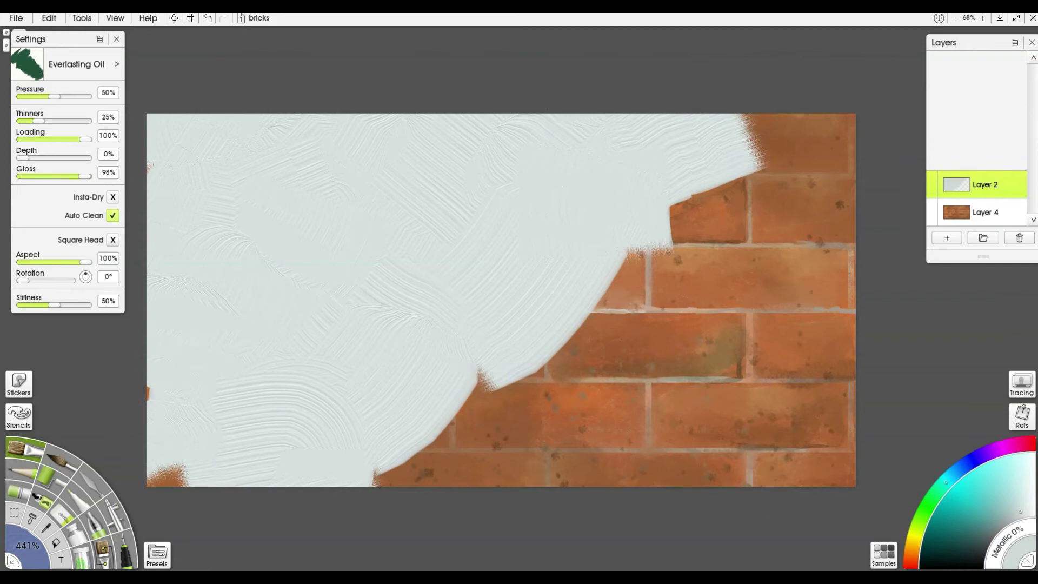
Brush darker and lighter blue-gray strokes into the pale coat, extending it over the bricks in the lower middle.
left_click(1011, 519)
mouse_move(411, 130)
left_mouse_down()
mouse_move(464, 173)
mouse_move(378, 143)
mouse_move(368, 236)
mouse_move(417, 227)
mouse_move(328, 157)
mouse_move(371, 181)
mouse_move(273, 151)
mouse_move(339, 180)
mouse_move(290, 225)
mouse_move(285, 190)
mouse_move(223, 220)
mouse_move(217, 140)
mouse_move(186, 216)
mouse_move(218, 169)
left_mouse_up()
mouse_move(503, 145)
left_mouse_down()
mouse_move(529, 191)
mouse_move(632, 171)
mouse_move(487, 357)
mouse_move(452, 331)
mouse_move(479, 269)
mouse_move(491, 180)
mouse_move(545, 160)
mouse_move(494, 278)
mouse_move(591, 128)
mouse_move(686, 137)
left_mouse_up()
mouse_move(501, 445)
left_mouse_down()
mouse_move(533, 430)
mouse_move(405, 482)
mouse_move(265, 433)
left_mouse_up()
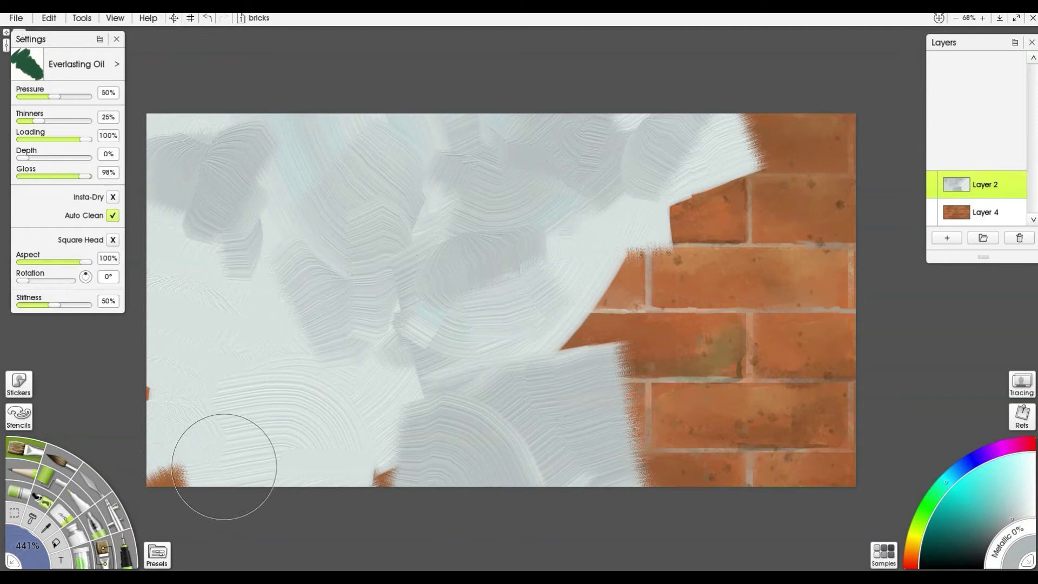
mouse_move(241, 399)
left_mouse_down()
mouse_move(179, 484)
mouse_move(273, 422)
left_mouse_up()
mouse_move(248, 461)
left_mouse_down()
mouse_move(278, 407)
mouse_move(226, 391)
mouse_move(160, 402)
mouse_move(169, 374)
mouse_move(269, 316)
mouse_move(208, 327)
mouse_move(175, 397)
mouse_move(258, 302)
mouse_move(270, 316)
mouse_move(209, 331)
mouse_move(191, 323)
mouse_move(179, 435)
mouse_move(216, 461)
left_mouse_up()
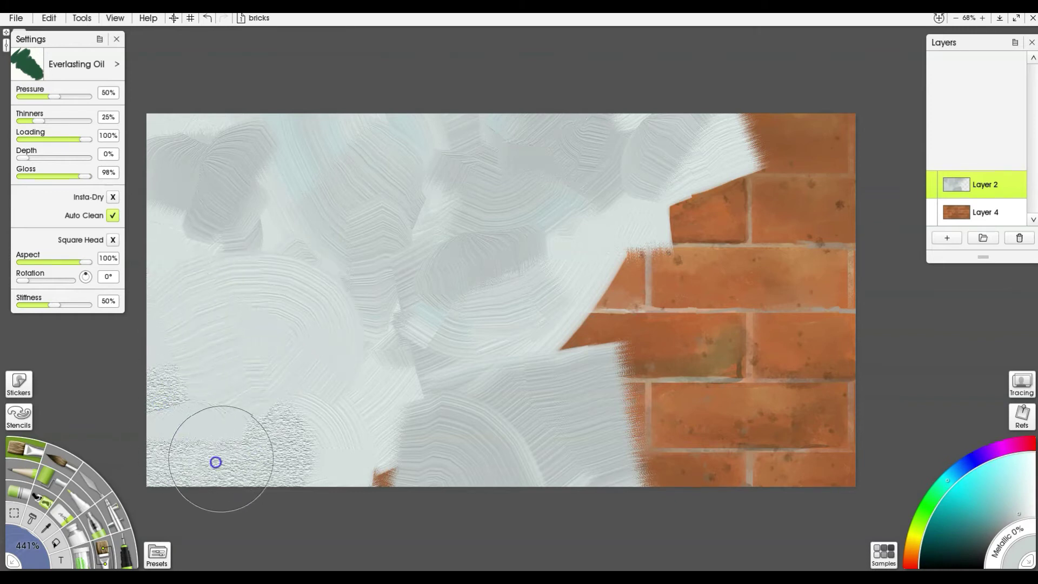
mouse_move(522, 302)
left_mouse_down()
mouse_move(503, 432)
mouse_move(448, 455)
mouse_move(473, 310)
mouse_move(456, 262)
mouse_move(464, 234)
mouse_move(440, 285)
mouse_move(430, 263)
mouse_move(446, 217)
mouse_move(517, 209)
mouse_move(619, 238)
mouse_move(668, 374)
mouse_move(594, 439)
mouse_move(459, 479)
mouse_move(433, 440)
mouse_move(382, 494)
mouse_move(408, 410)
mouse_move(478, 369)
mouse_move(422, 411)
mouse_move(296, 458)
mouse_move(261, 459)
mouse_move(236, 424)
mouse_move(174, 450)
left_mouse_up()
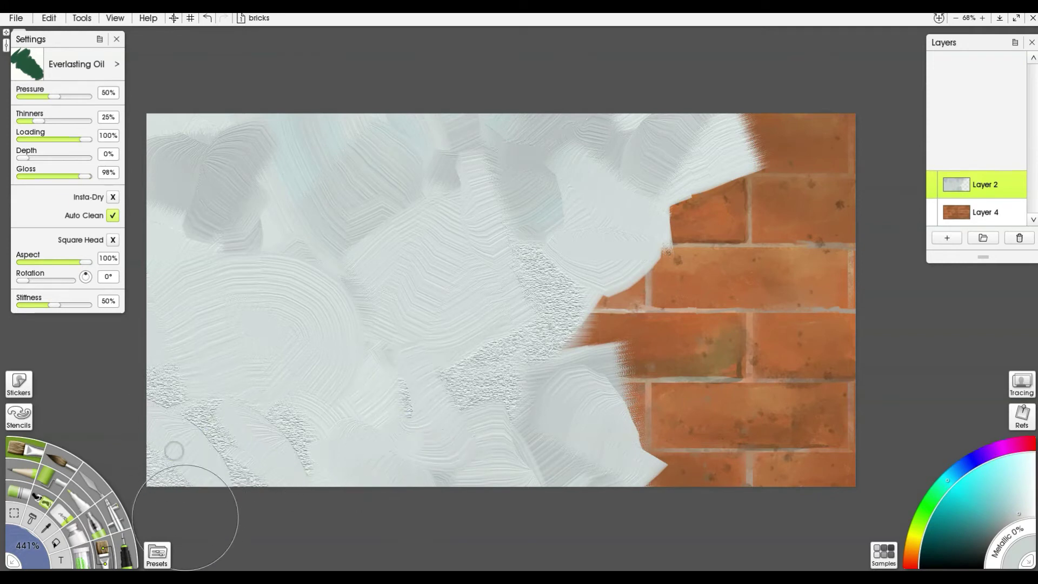
Switch to the custom Impasto Brush preset and paint over the gray coat, breaking up its edge against the bricks on the right.
left_click(106, 550)
left_click(157, 554)
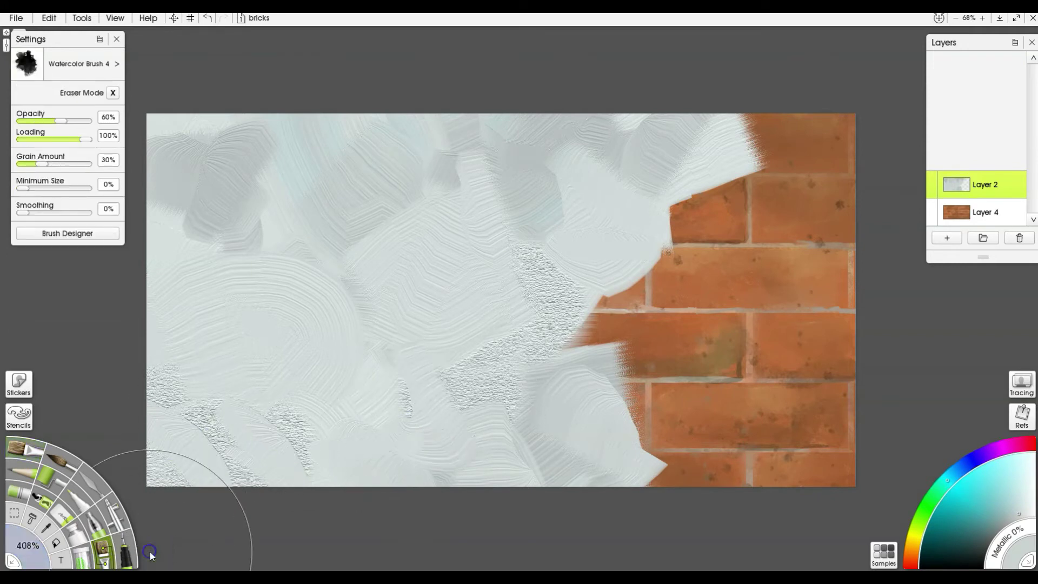
scroll(205, 262, "down", 8)
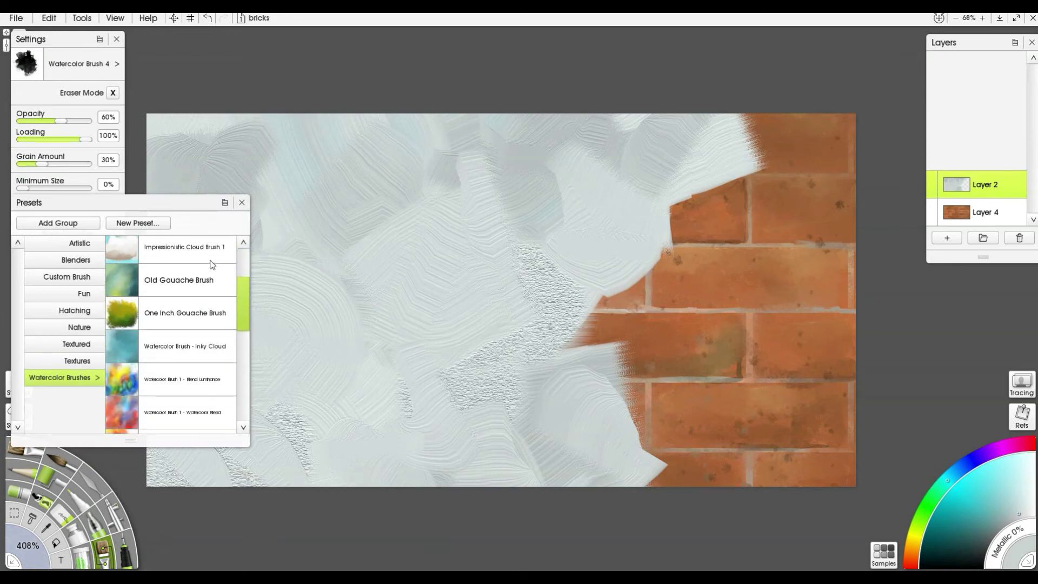
scroll(211, 265, "up", 8)
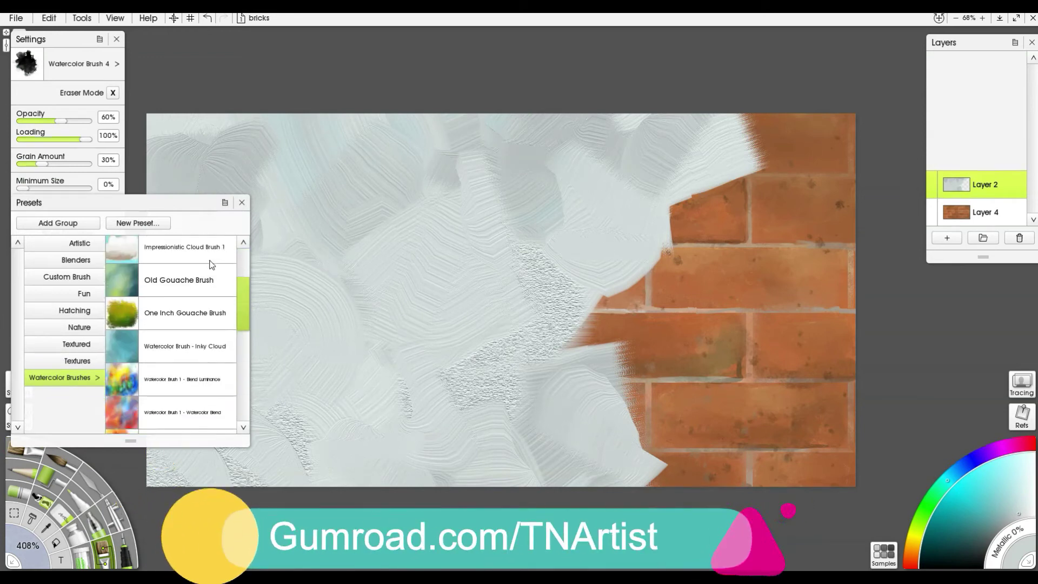
scroll(211, 264, "up", 1)
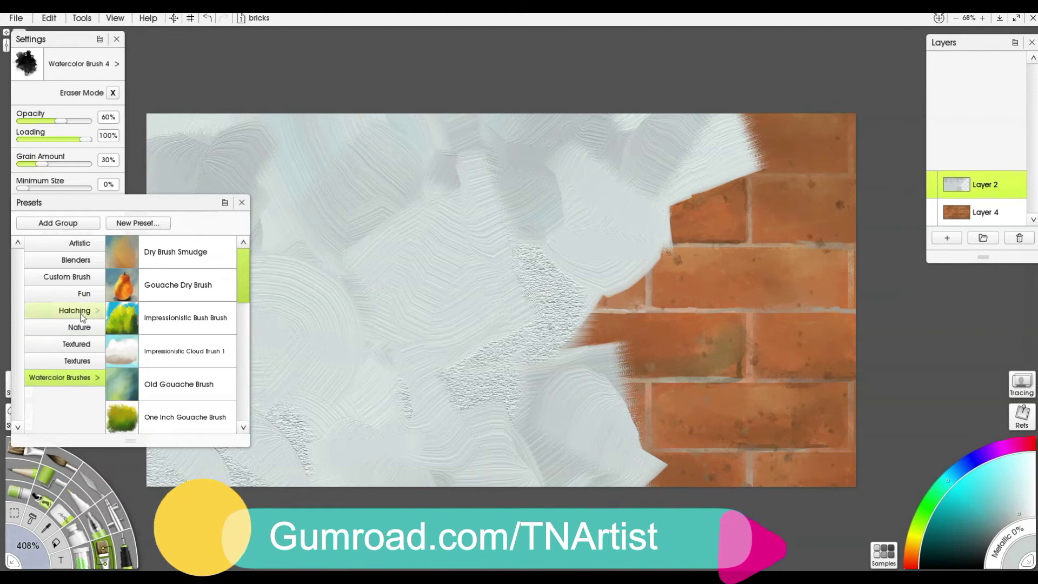
left_click(93, 286)
left_click_drag(243, 269, 236, 331)
left_click(173, 326)
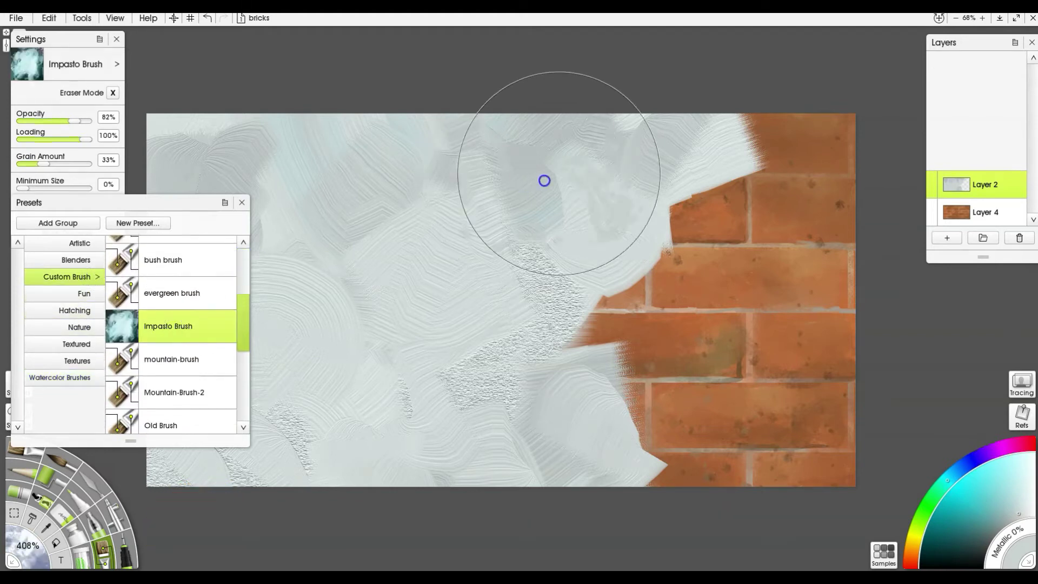
mouse_move(570, 247)
left_mouse_down()
mouse_move(578, 275)
mouse_move(530, 336)
mouse_move(552, 371)
mouse_move(517, 343)
mouse_move(419, 417)
mouse_move(327, 437)
left_mouse_up()
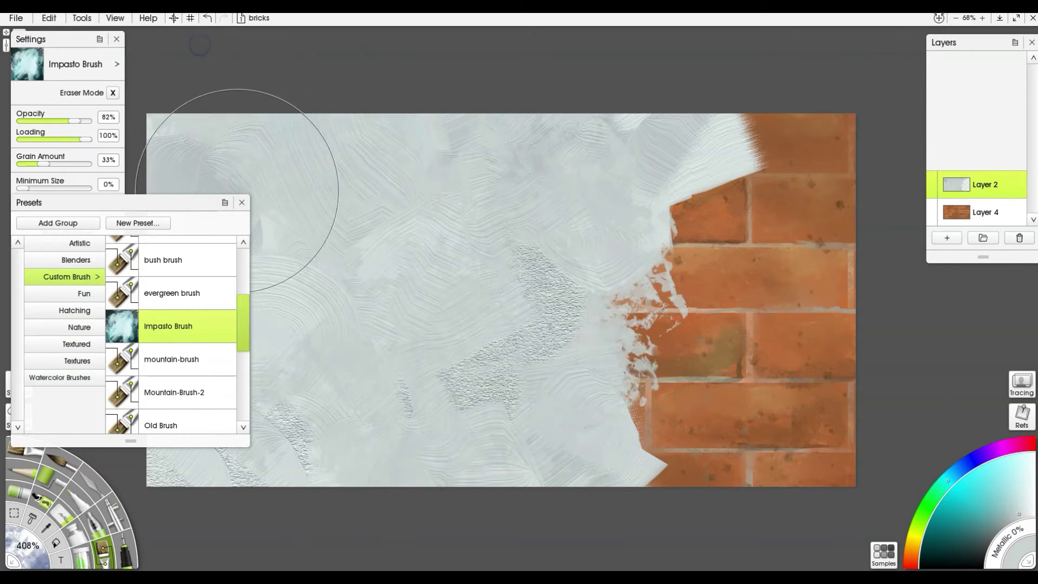
left_click(242, 204)
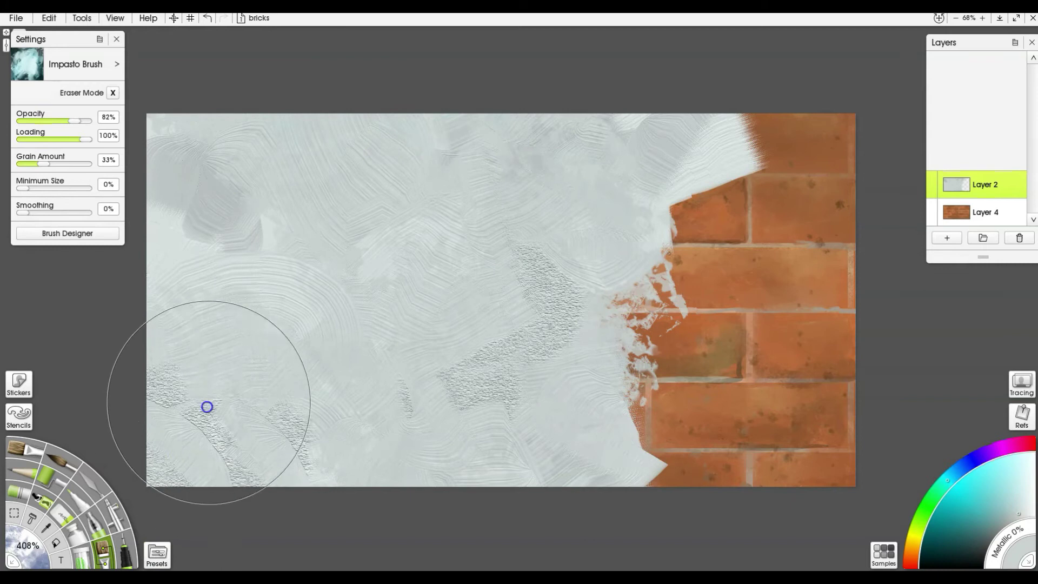
Paint broken pale gray plaster across most of the wall on a new layer, and hide Layer 2 beneath it.
left_click(947, 238)
mouse_move(697, 259)
left_mouse_down()
mouse_move(664, 236)
mouse_move(556, 249)
left_mouse_up()
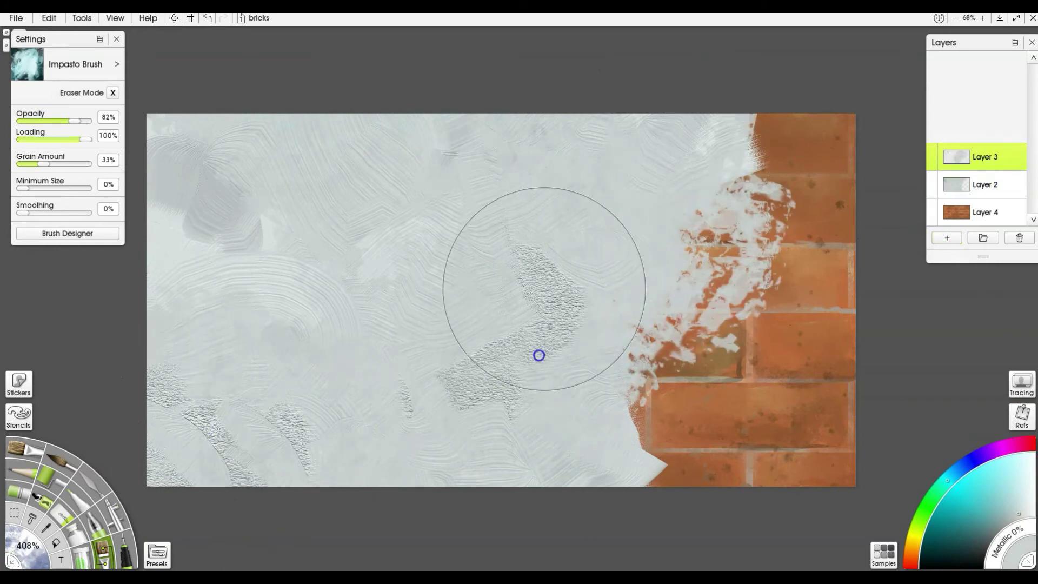
mouse_move(588, 364)
left_mouse_down()
mouse_move(630, 352)
mouse_move(668, 426)
mouse_move(715, 279)
mouse_move(815, 83)
left_mouse_up()
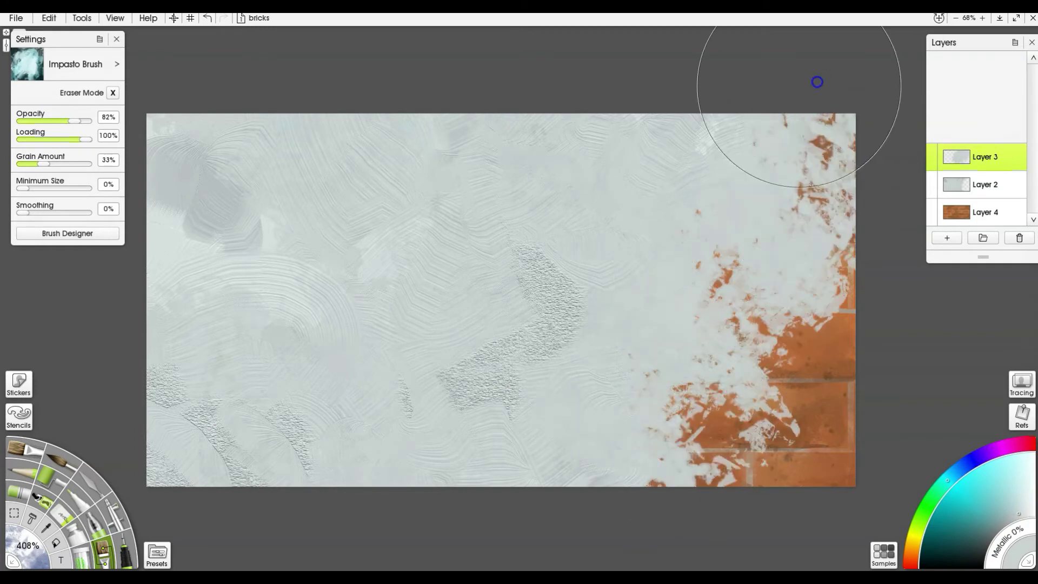
left_click_drag(313, 259, 220, 197)
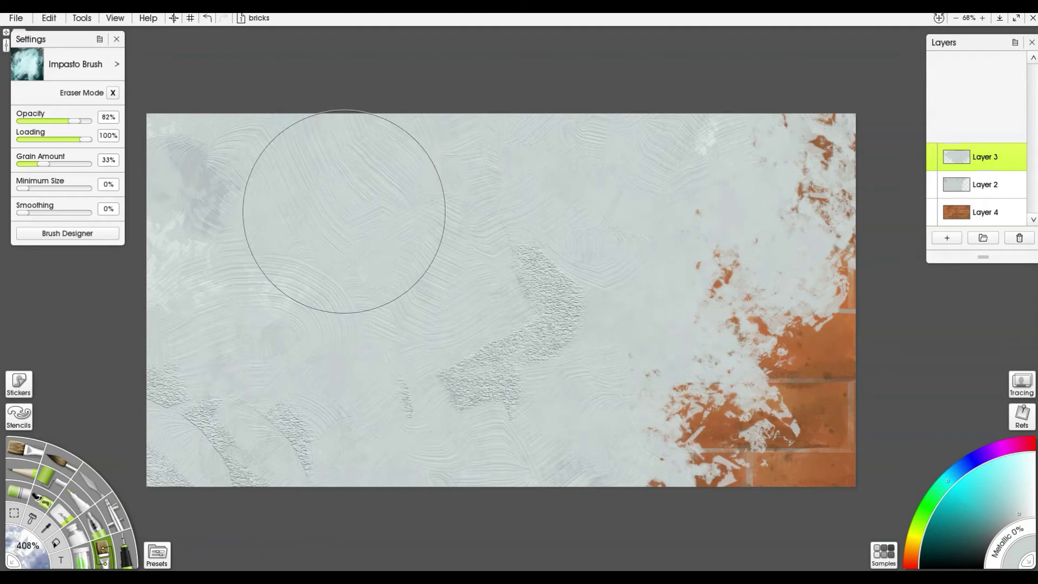
left_click(932, 182)
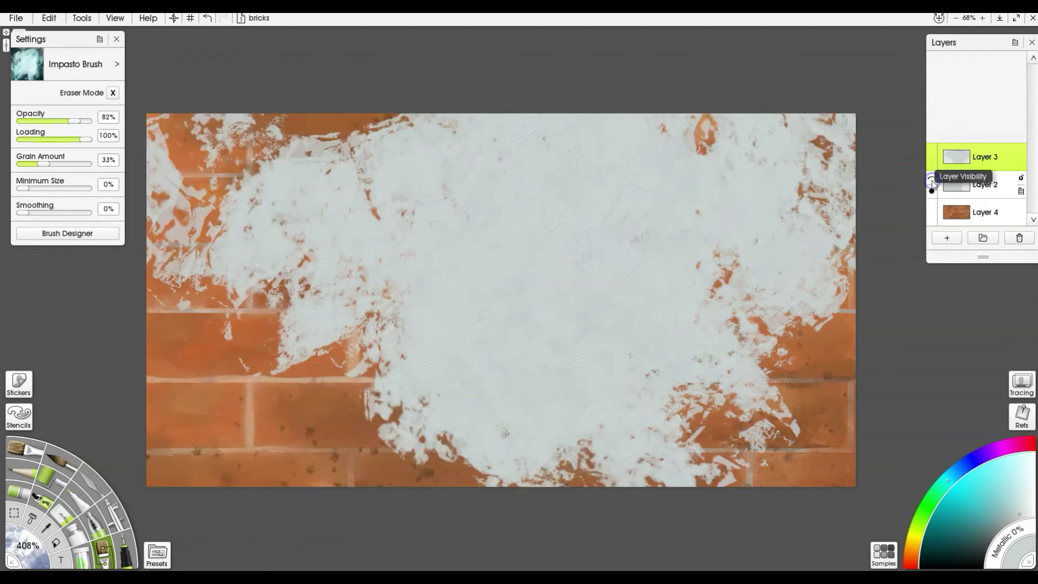
Cover the remaining bricks on the left with pale gray plaster and brush a lighter off-white coat over most of the wall.
mouse_move(315, 73)
left_mouse_down()
mouse_move(174, 105)
mouse_move(104, 337)
mouse_move(291, 319)
mouse_move(191, 427)
mouse_move(210, 466)
mouse_move(449, 282)
left_mouse_up()
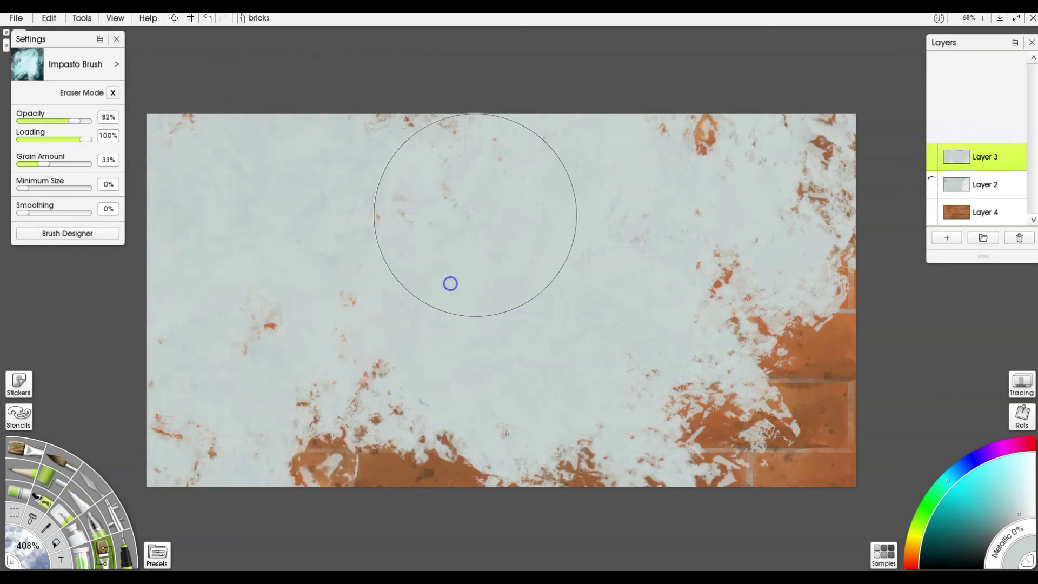
left_click(1021, 494)
mouse_move(603, 336)
left_mouse_down()
mouse_move(222, 336)
mouse_move(284, 433)
mouse_move(475, 97)
mouse_move(211, 42)
mouse_move(595, 108)
mouse_move(700, 115)
mouse_move(774, 30)
mouse_move(754, 65)
mouse_move(843, 127)
mouse_move(352, 480)
mouse_move(324, 303)
mouse_move(231, 336)
mouse_move(144, 422)
mouse_move(238, 162)
left_mouse_up()
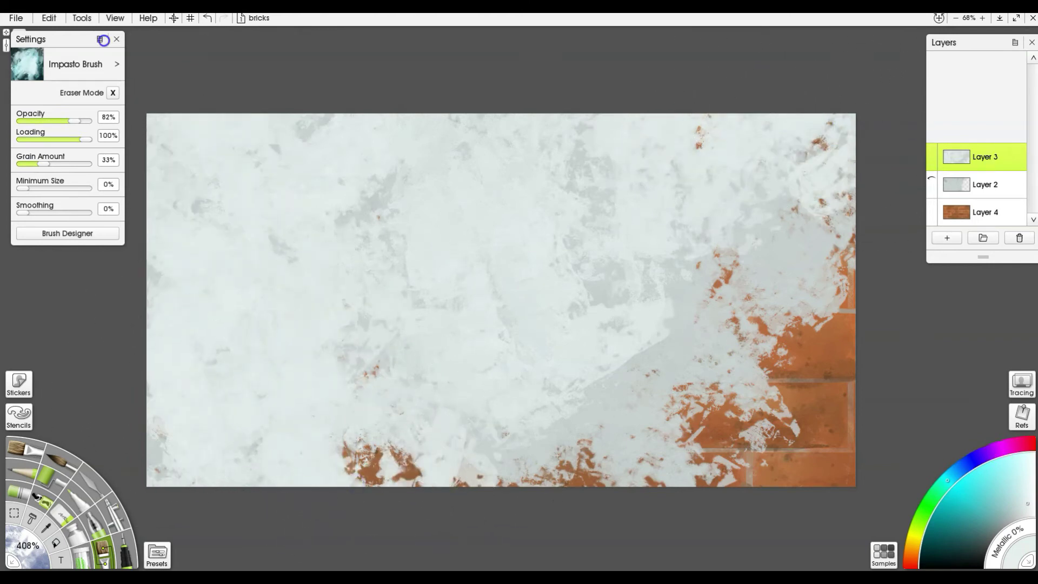
Paint broken off-white plaster over the lower right bricks and middle of the wall, and compare it with Layer 2 shown and hidden.
left_click_drag(647, 327, 651, 329)
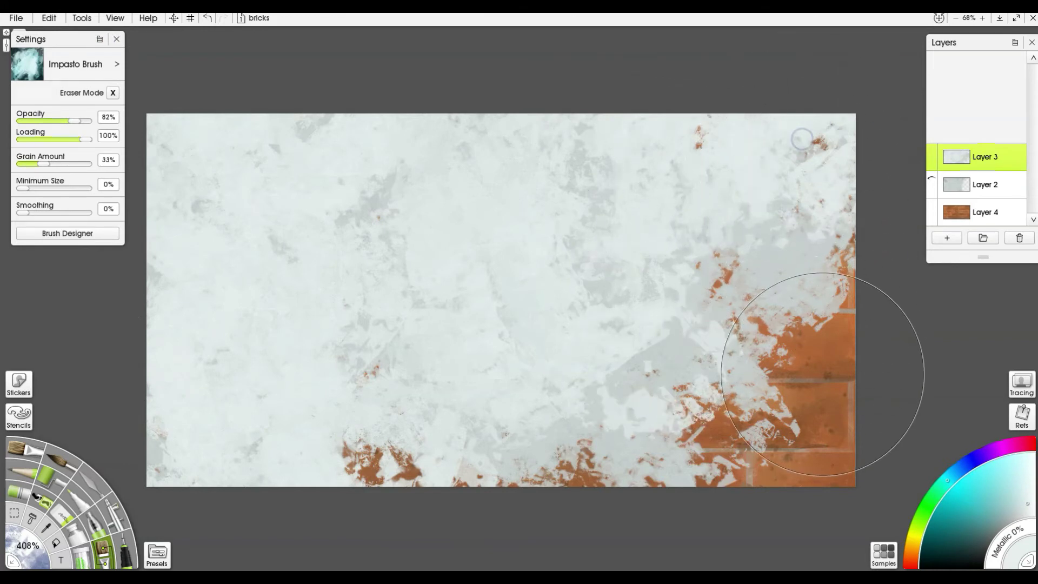
left_click_drag(822, 371, 735, 346)
left_click_drag(516, 336, 535, 294)
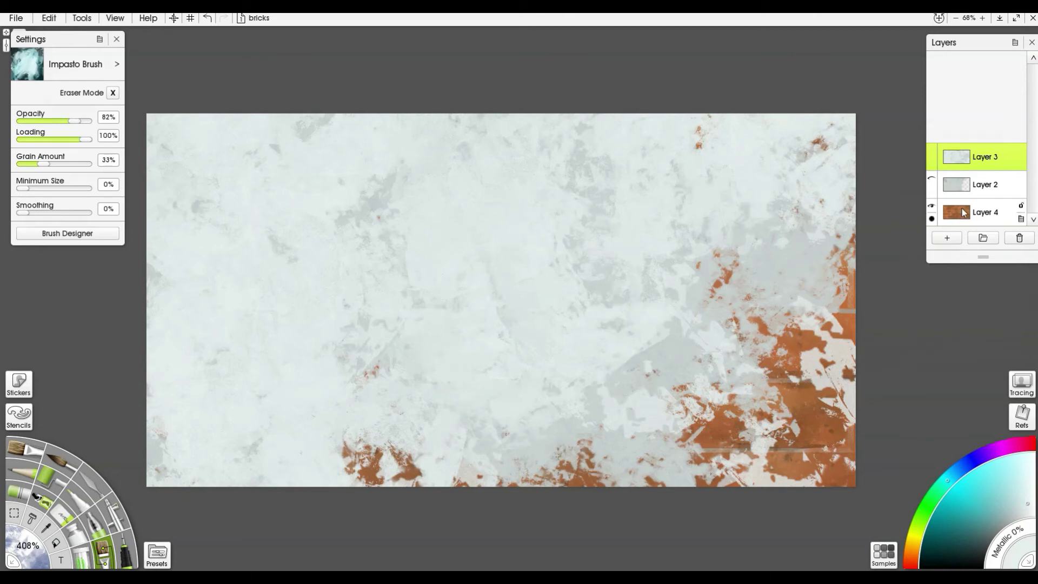
left_click(932, 179)
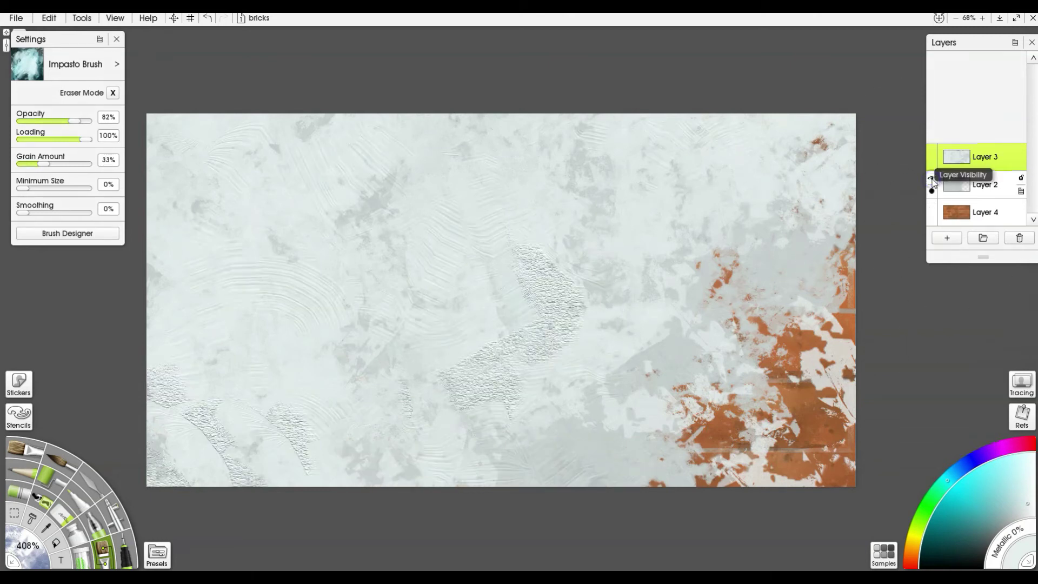
left_click(932, 179)
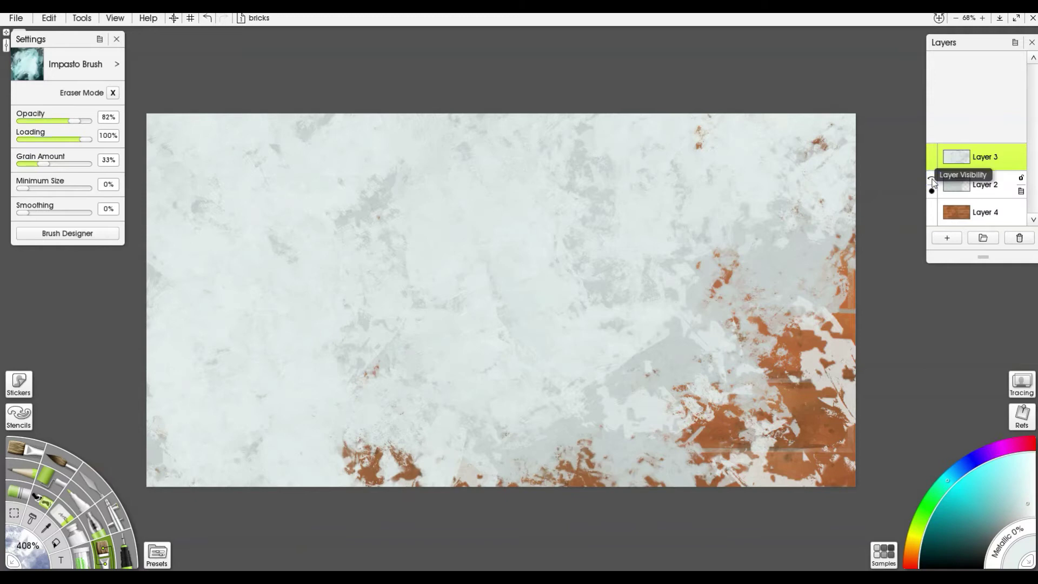
Load the Lichen preset from the Textures group and enlarge the brush to 280%.
left_click(157, 554)
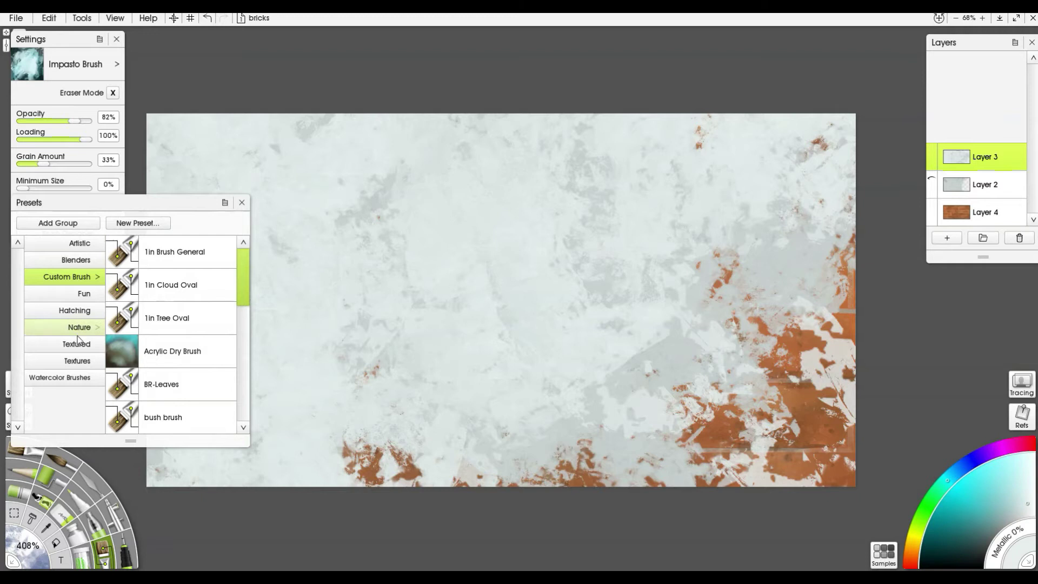
left_click(77, 361)
scroll(177, 337, "down", 6)
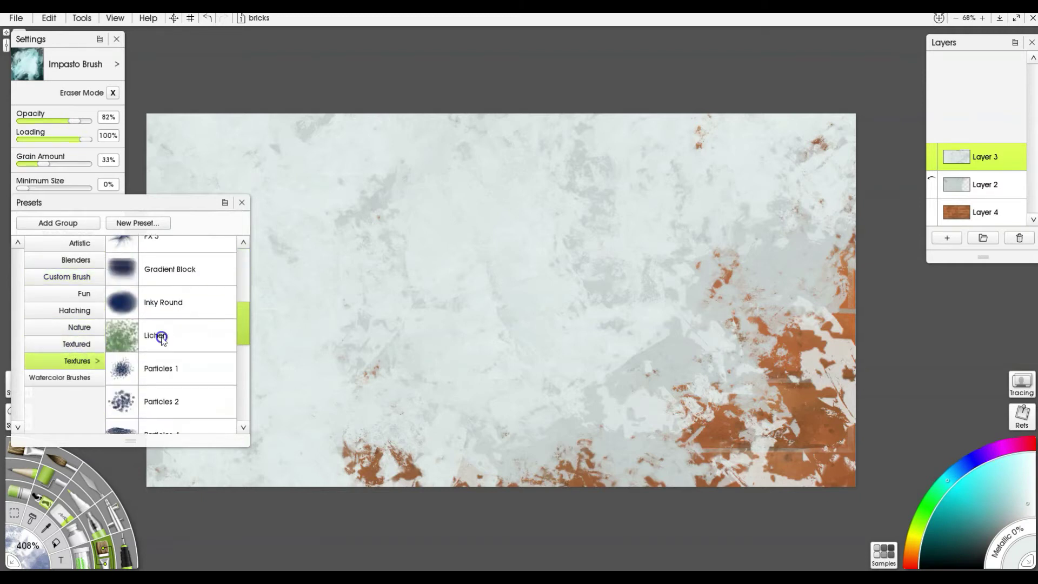
left_click(161, 336)
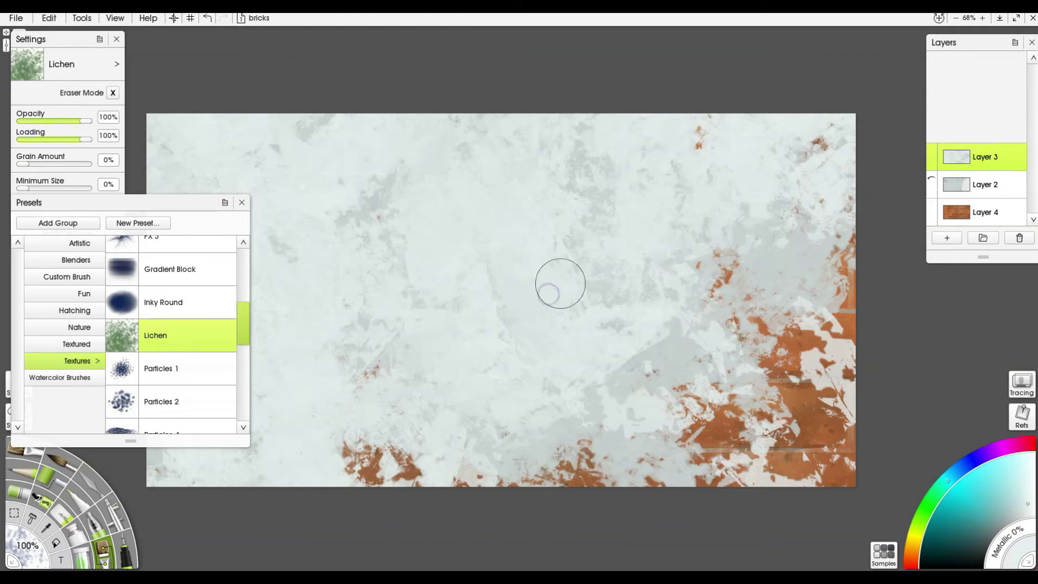
key("bracketright")
key("bracketright")
key("bracketright")
key("bracketright")
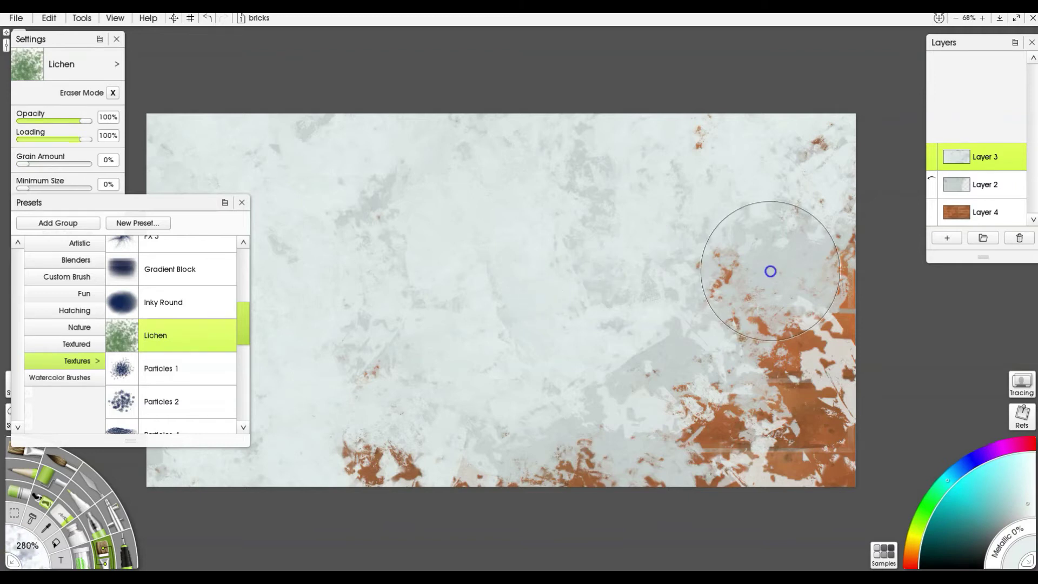
Paint off-white lichen texture across most of the wall on a new layer, checking it with Layer 3 temporarily hidden.
left_click(947, 238)
mouse_move(612, 240)
left_mouse_down()
mouse_move(648, 359)
mouse_move(462, 330)
mouse_move(497, 279)
mouse_move(427, 101)
mouse_move(381, 420)
mouse_move(323, 464)
mouse_move(385, 185)
left_mouse_up()
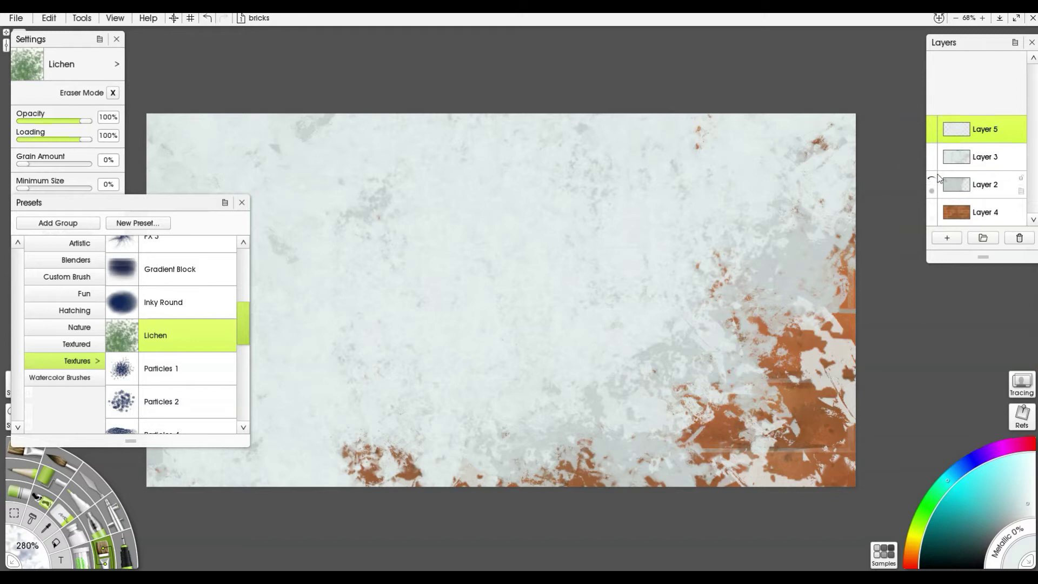
left_click(931, 153)
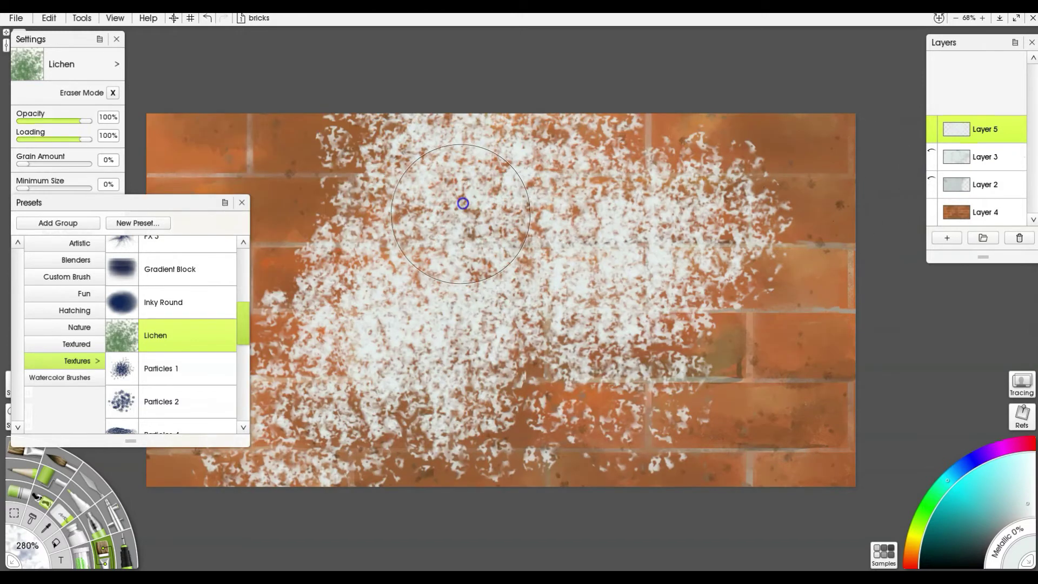
left_click(933, 154)
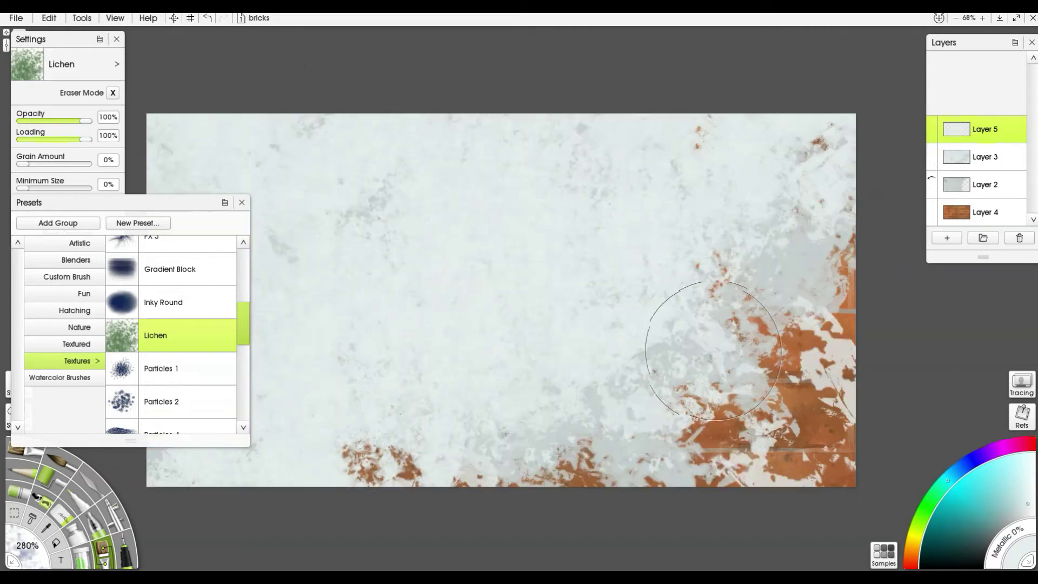
mouse_move(983, 166)
left_click(241, 203)
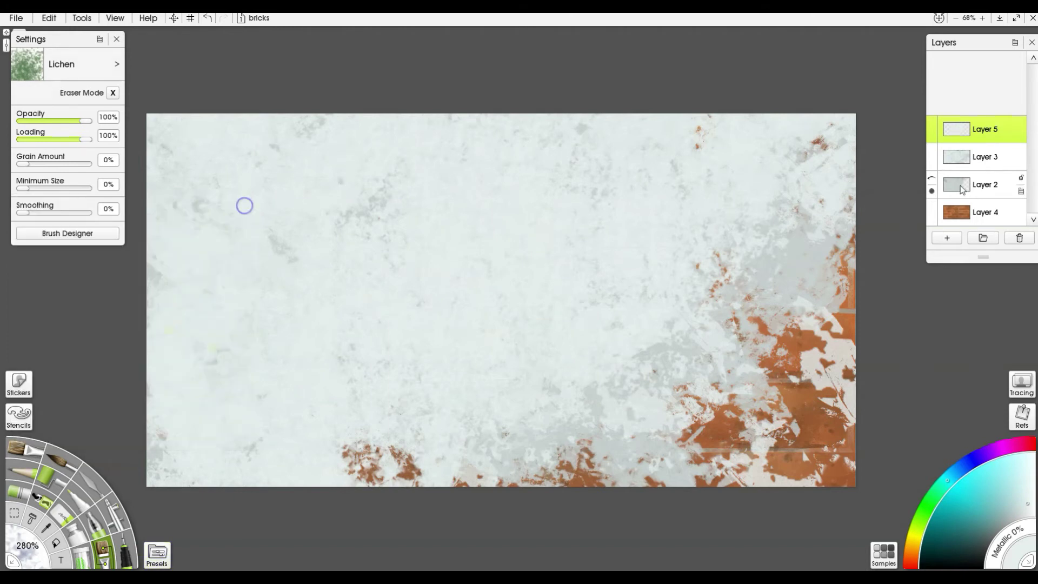
Delete Layer 2 and merge Layer 5 down into Layer 3.
left_click(1021, 192)
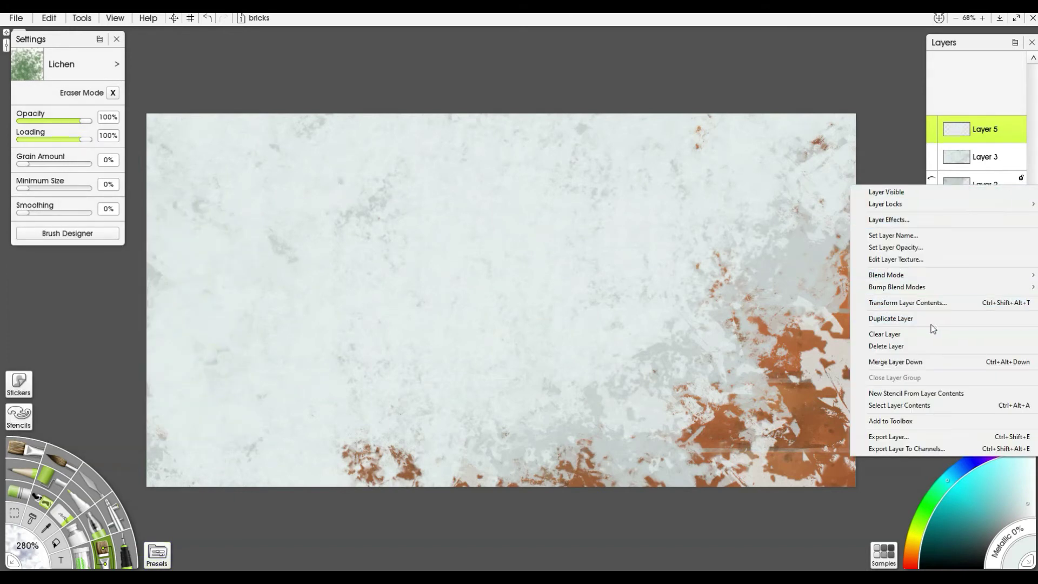
left_click(911, 350)
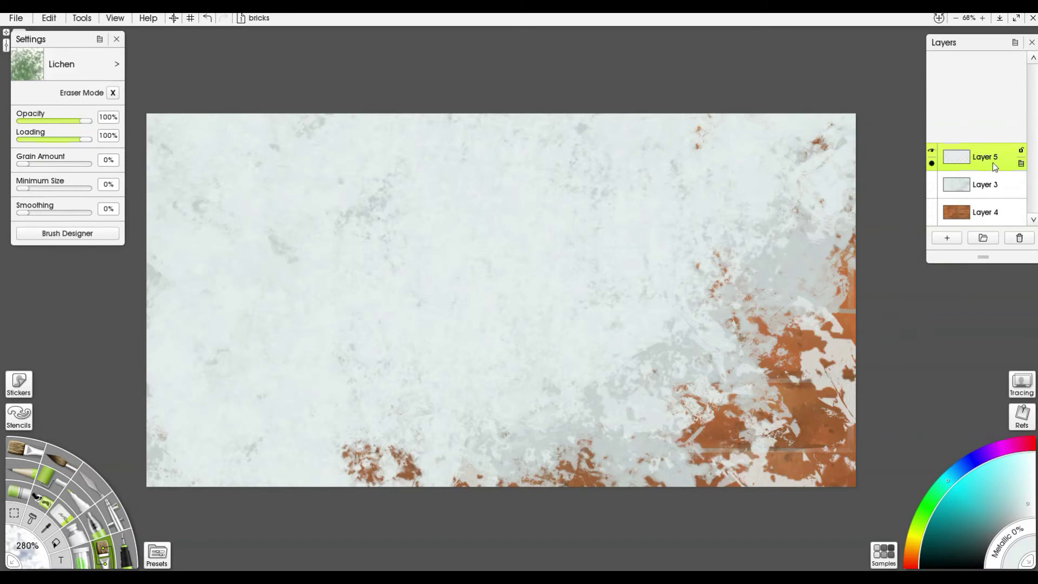
left_click(1021, 163)
left_click(913, 340)
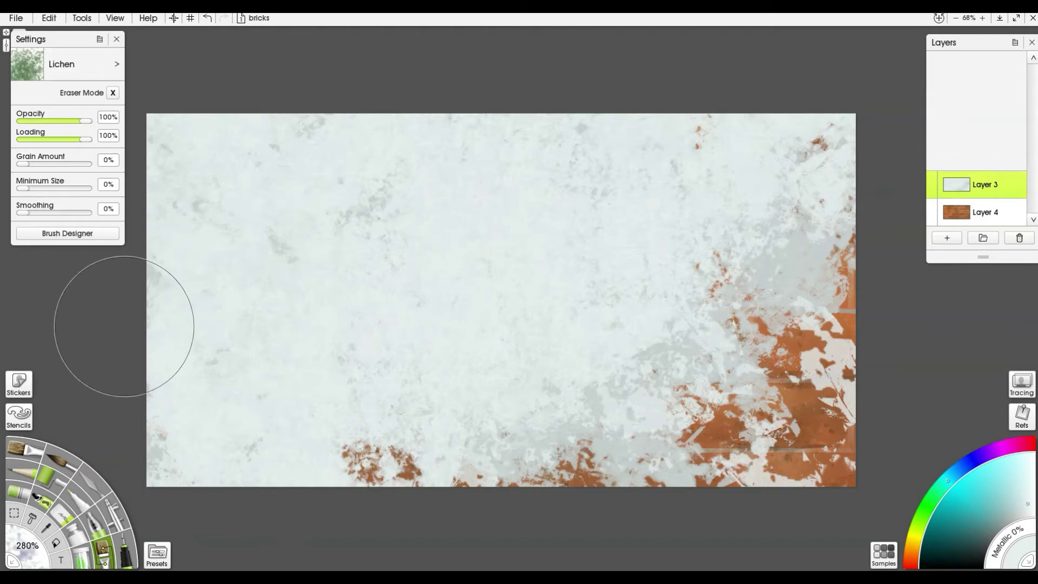
Load the Impasto Brush preset from the Custom Brush group and switch it to eraser mode.
left_click(165, 555)
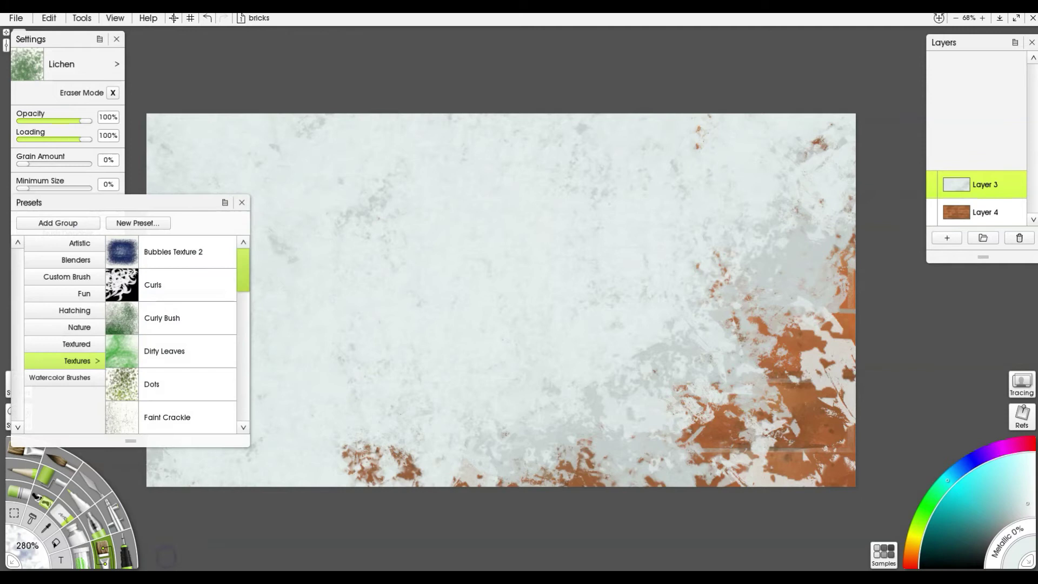
left_click(80, 277)
scroll(163, 319, "down", 2)
scroll(162, 332, "down", 2)
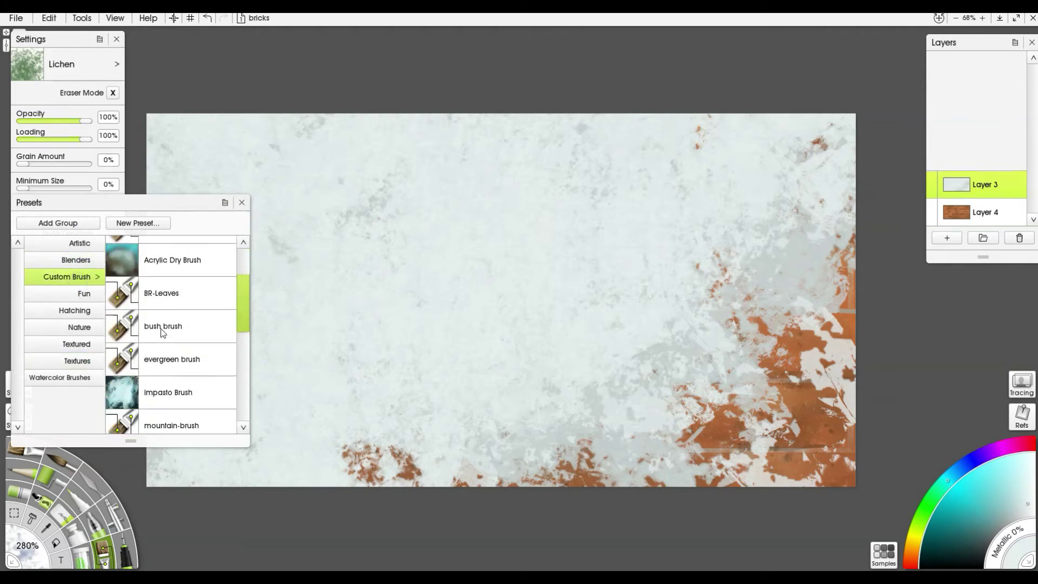
left_click(164, 393)
left_click(113, 92)
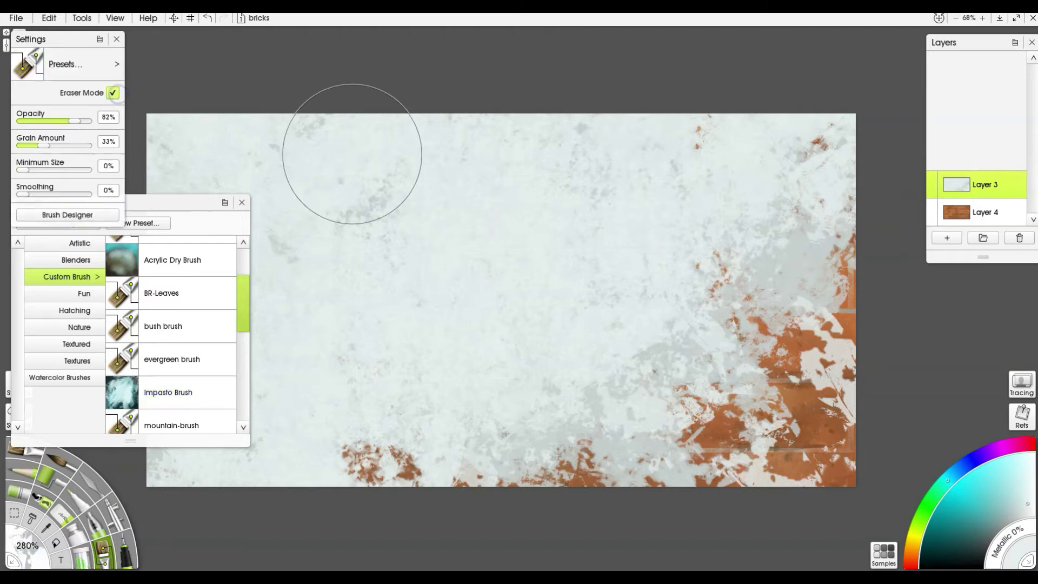
Erase ragged patches of plaster at the upper middle, lower middle and right of the wall to expose the bricks.
left_click(489, 200)
left_click(599, 399)
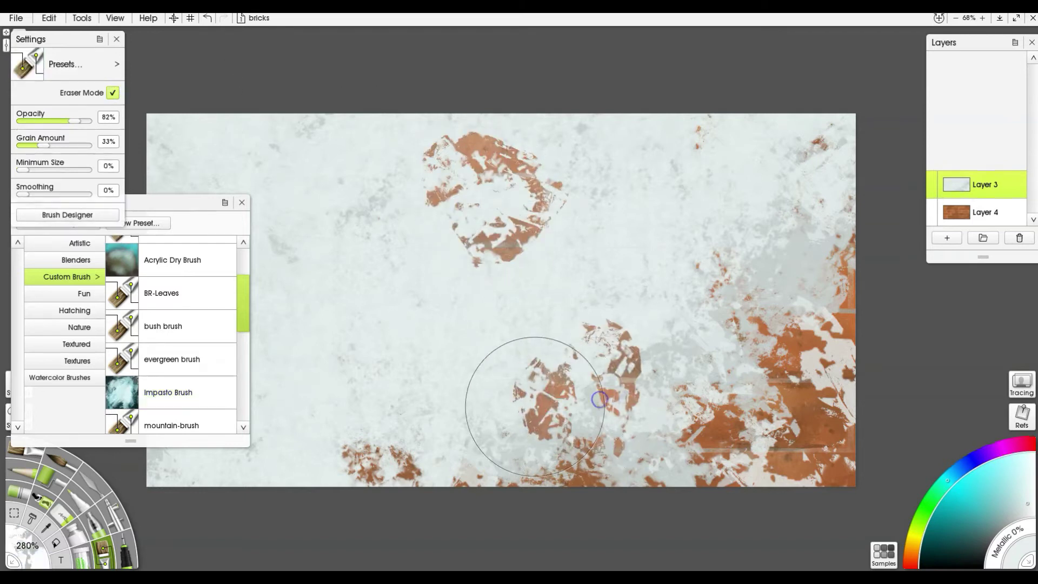
left_click(472, 433)
left_click(626, 260)
left_click(692, 324)
left_click(762, 382)
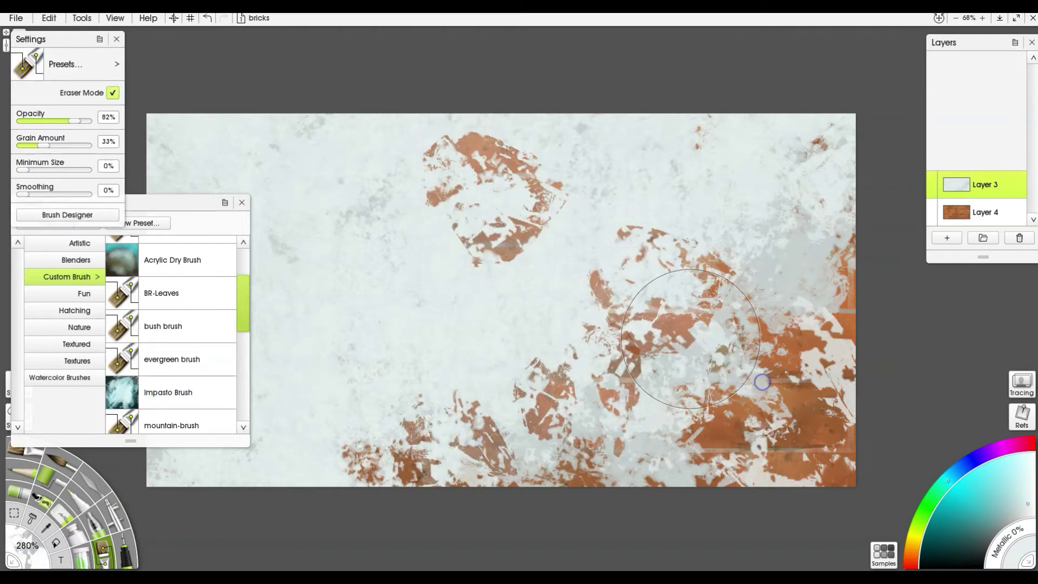
left_click(697, 303)
left_click(681, 216)
left_click(757, 281)
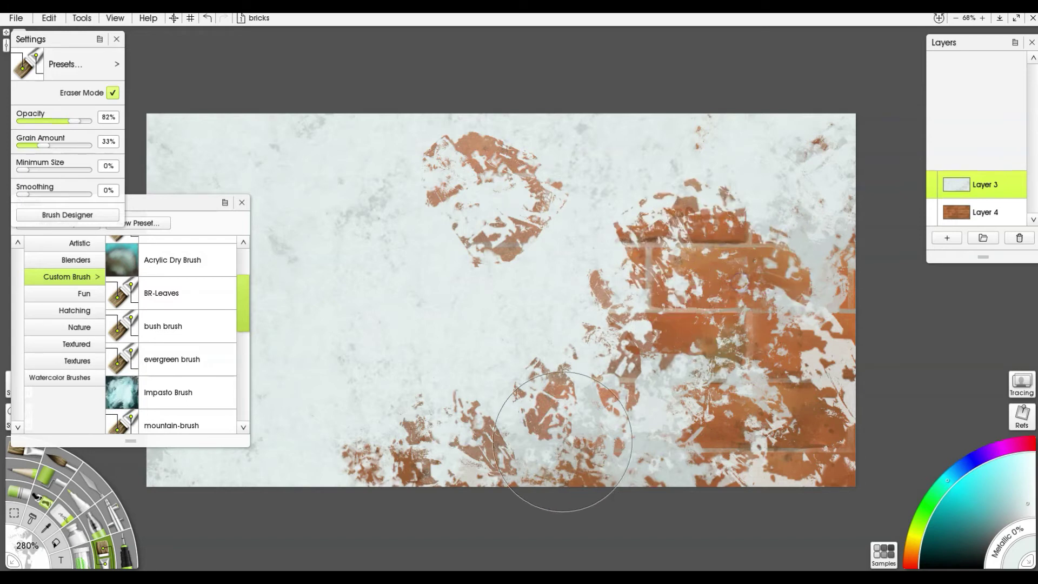
Close the brush presets and erase a ragged patch of plaster on the left side of the wall.
left_click(242, 202)
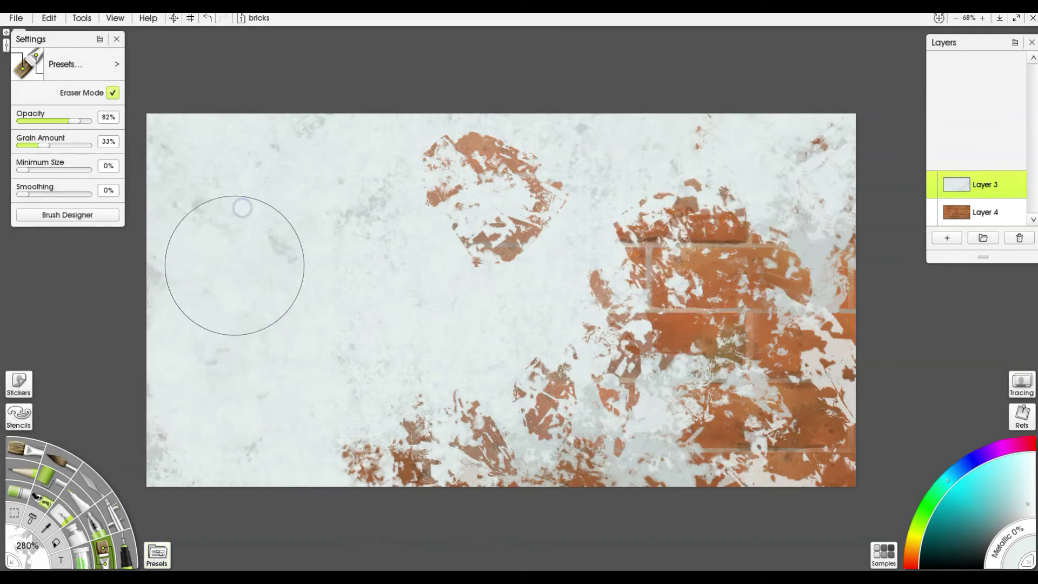
mouse_move(232, 281)
left_mouse_down()
mouse_move(256, 326)
mouse_move(121, 348)
left_mouse_up()
mouse_move(238, 324)
left_mouse_down()
mouse_move(249, 293)
mouse_move(231, 299)
mouse_move(215, 335)
mouse_move(238, 364)
left_mouse_up()
Reduce the eraser to 79% and expose more brick in the lower middle, around the upper patches and left of center.
mouse_move(606, 477)
left_mouse_down()
mouse_move(440, 498)
mouse_move(442, 431)
mouse_move(503, 371)
mouse_move(517, 303)
left_mouse_up()
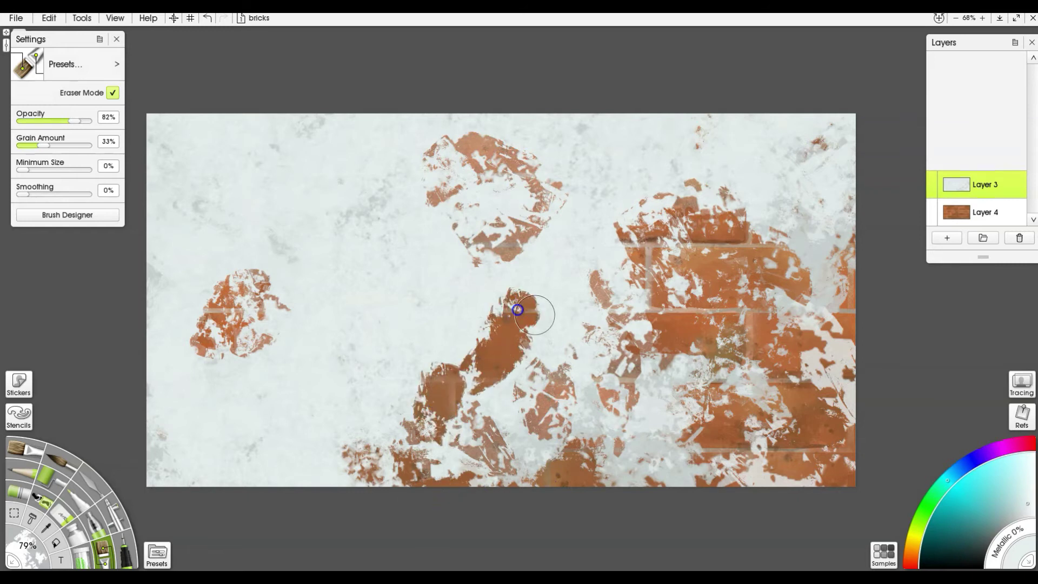
mouse_move(747, 226)
left_mouse_down()
mouse_move(766, 205)
mouse_move(763, 215)
mouse_move(800, 201)
left_mouse_up()
mouse_move(471, 181)
left_mouse_down()
mouse_move(488, 142)
mouse_move(485, 153)
mouse_move(516, 147)
mouse_move(518, 176)
mouse_move(481, 196)
mouse_move(450, 190)
mouse_move(413, 217)
mouse_move(427, 177)
left_mouse_up()
mouse_move(633, 222)
left_mouse_down()
mouse_move(675, 237)
mouse_move(722, 281)
left_mouse_up()
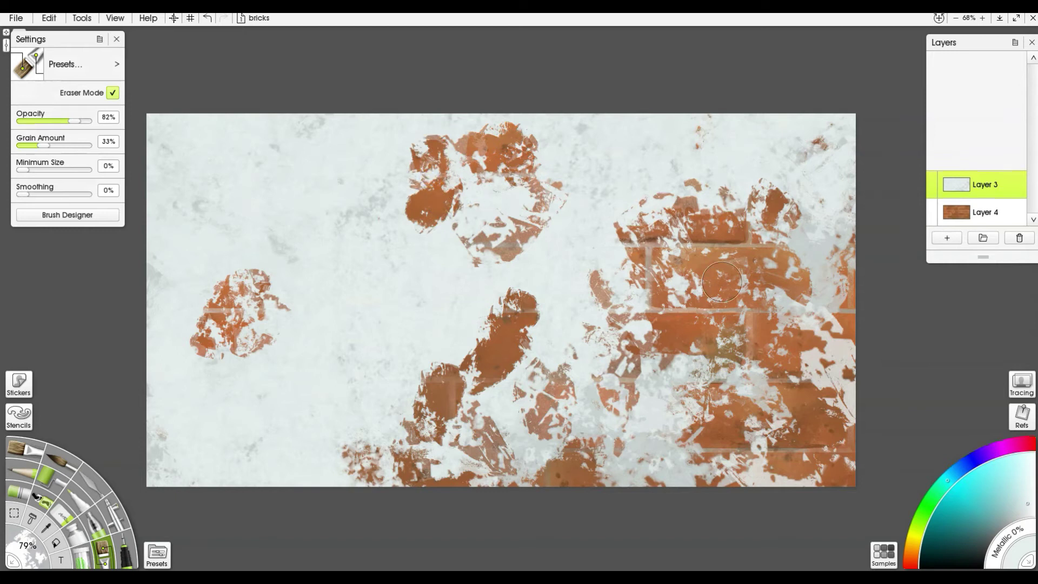
mouse_move(422, 316)
left_mouse_down()
mouse_move(414, 297)
mouse_move(405, 301)
mouse_move(414, 298)
left_mouse_up()
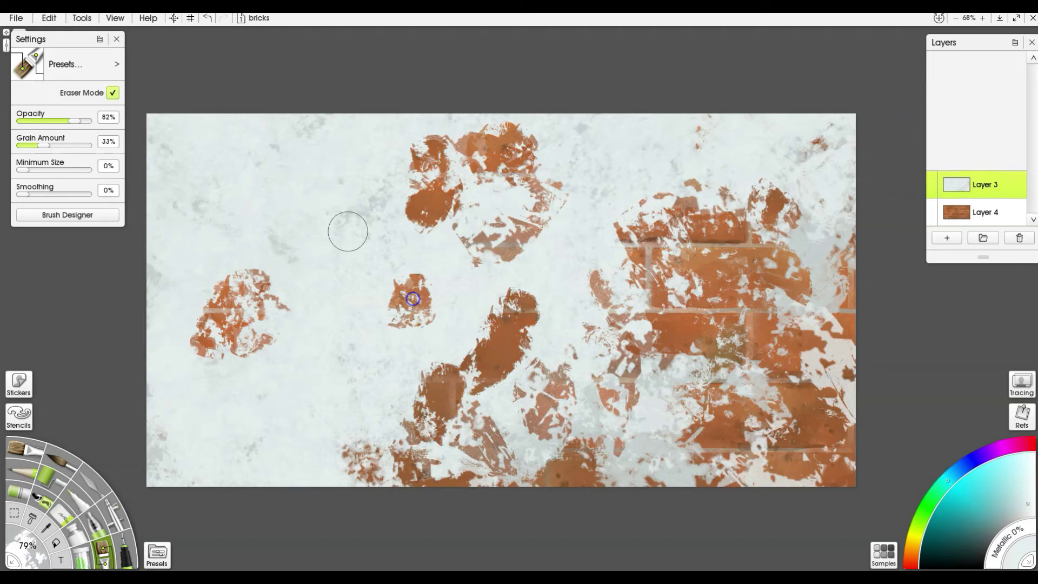
Reduce the eraser to 37% and chip small brick spots into the plaster near the upper edge and lower left corner.
mouse_move(302, 163)
left_mouse_down()
mouse_move(248, 169)
mouse_move(273, 166)
left_mouse_up()
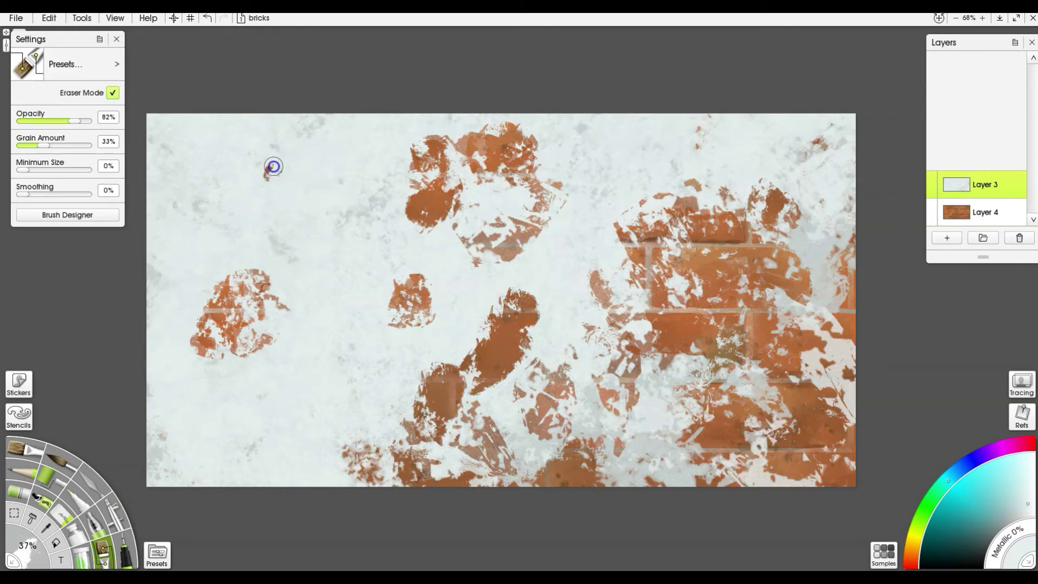
left_click_drag(673, 141, 663, 159)
left_click_drag(221, 425, 232, 417)
mouse_move(237, 478)
left_mouse_down()
mouse_move(257, 464)
mouse_move(238, 453)
mouse_move(159, 457)
left_mouse_up()
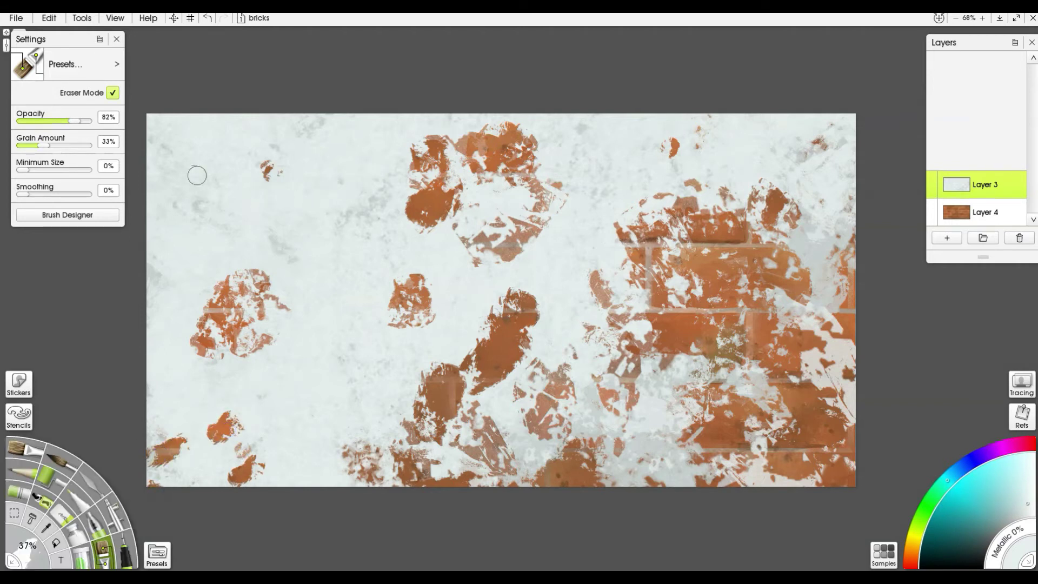
left_click_drag(172, 153, 169, 158)
Activate the Shadow layer effect on Layer 3 and move its settings window clear of the middle of the wall.
left_click(1021, 191)
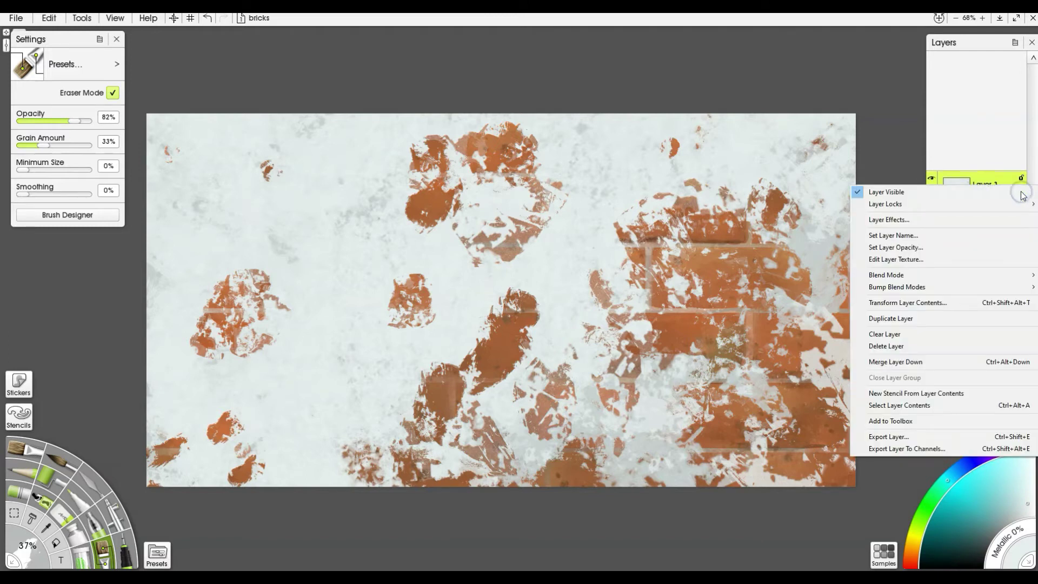
left_click(951, 219)
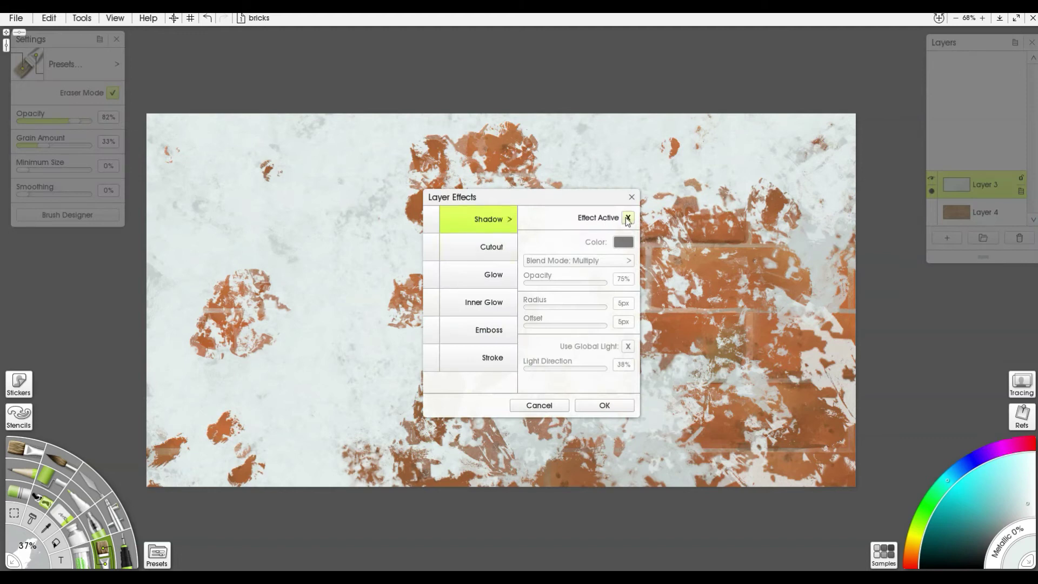
left_click(627, 218)
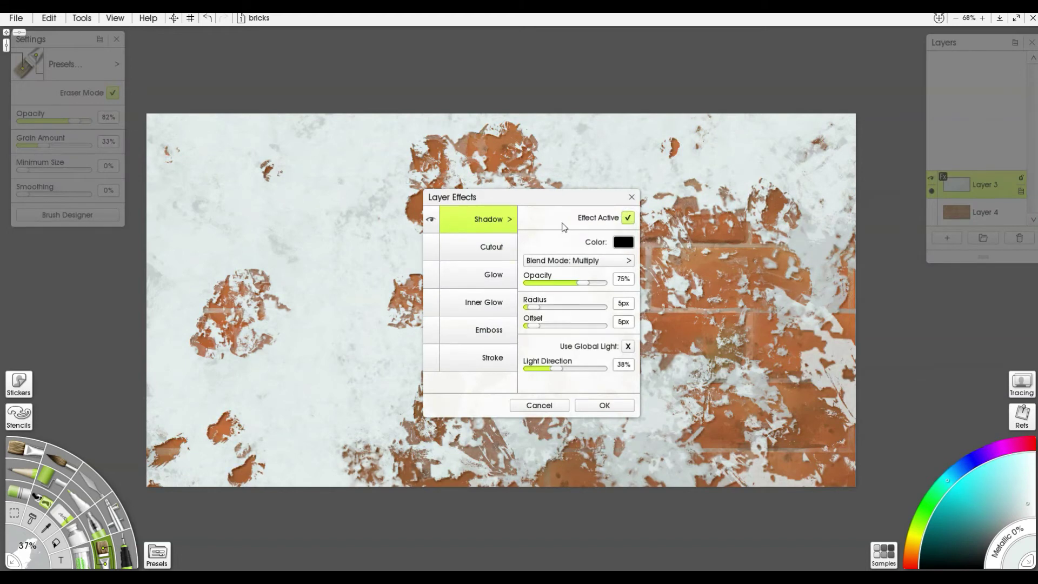
left_click_drag(507, 202, 819, 109)
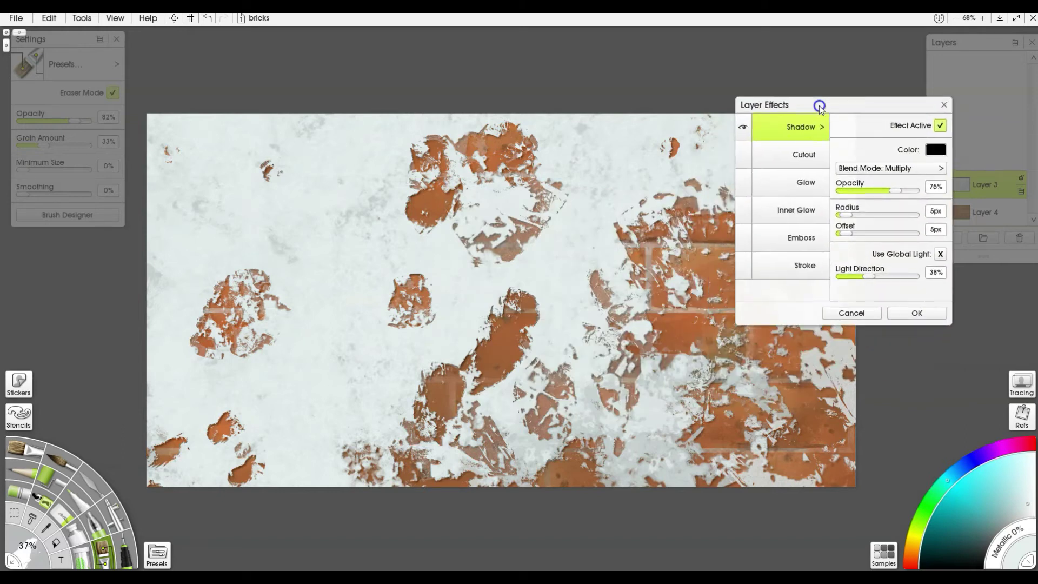
Toggle the Shadow effect off and on to compare, then set its opacity to 52% and apply it to Layer 3.
left_click(940, 126)
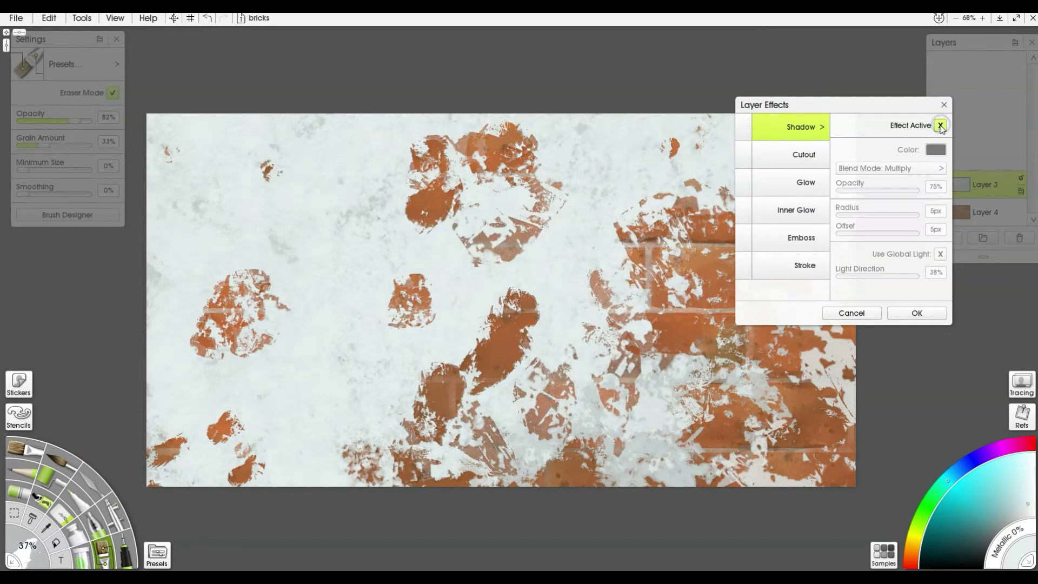
left_click(941, 126)
left_click(941, 126)
left_click(941, 126)
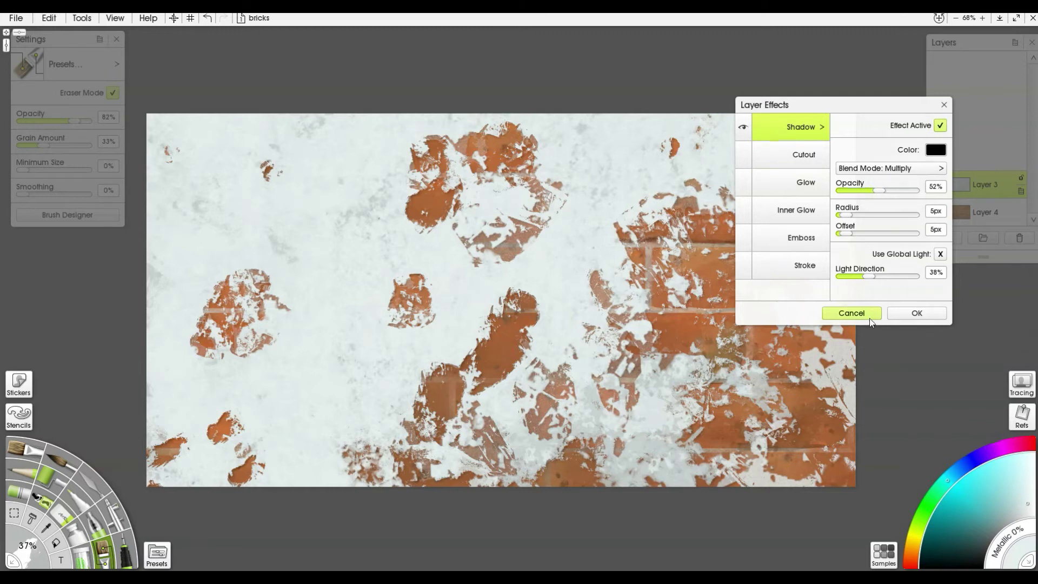
left_click(908, 314)
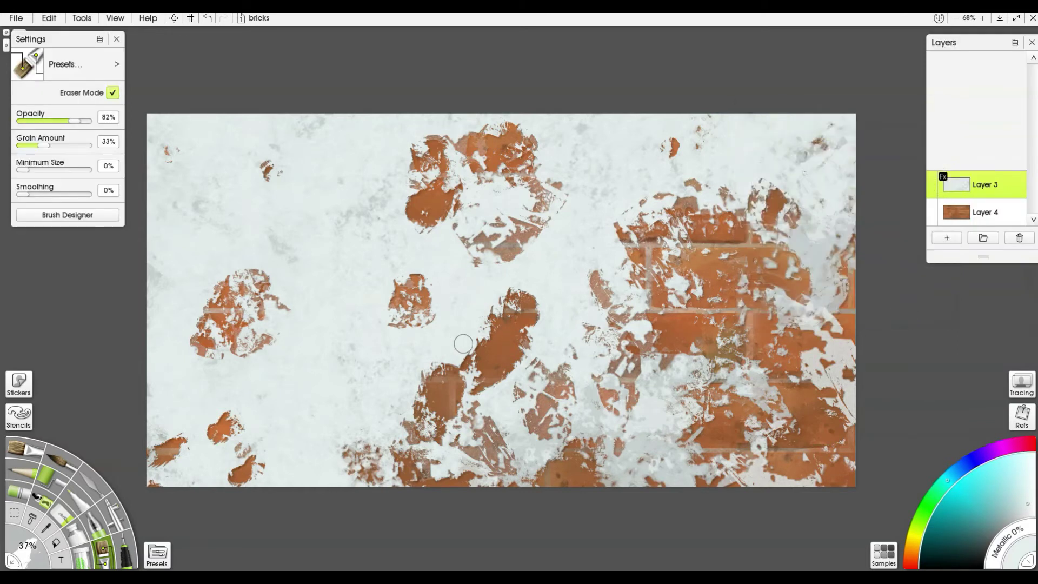
Refine Layer 3's shadow to 58% opacity and 29% light direction, fine-tune its radius and offset to small values, and apply it.
scroll(464, 344, "up", 5)
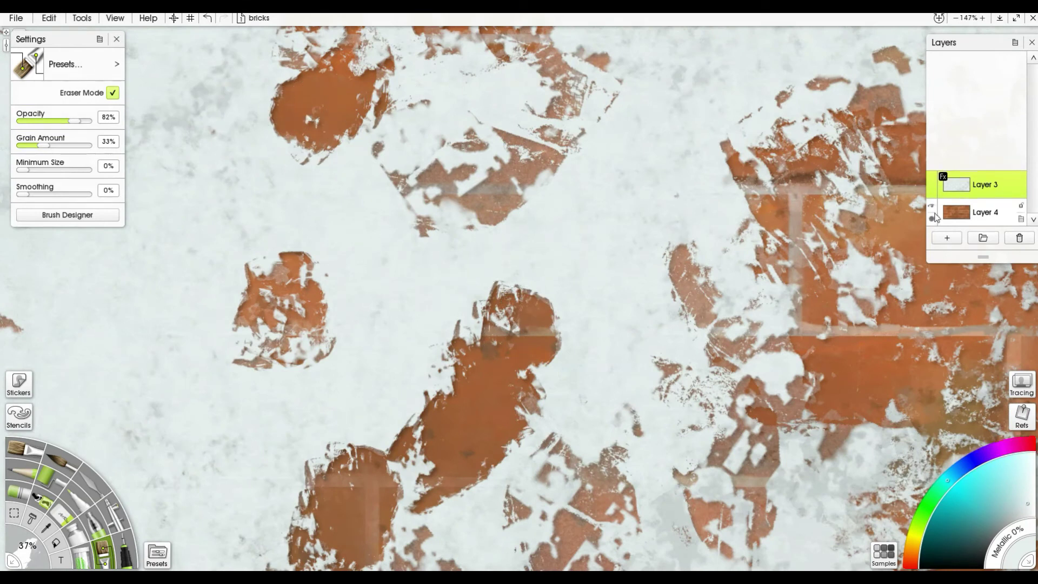
left_click(941, 177)
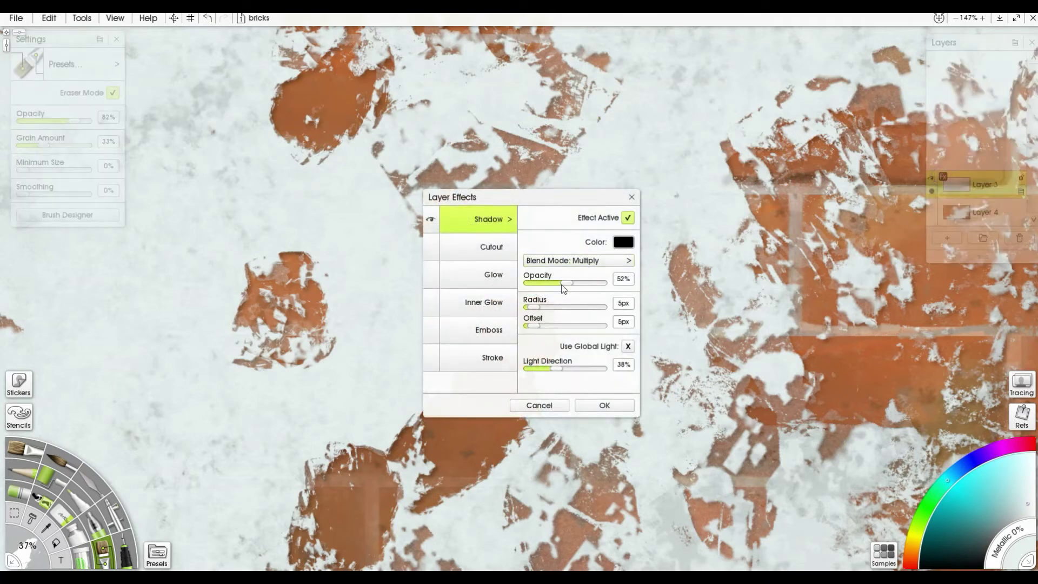
left_click_drag(535, 307, 543, 305)
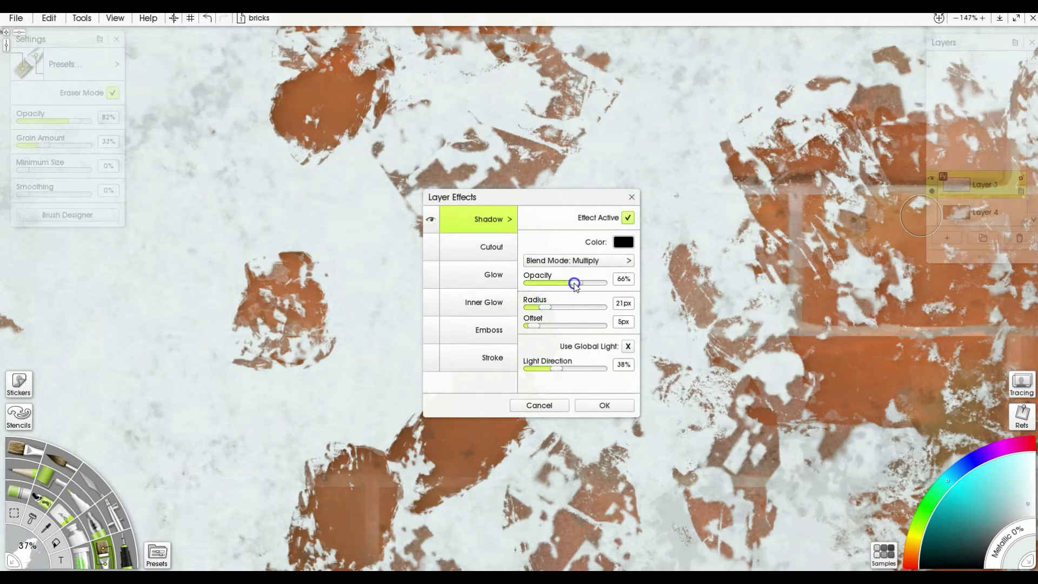
left_click_drag(538, 327, 538, 326)
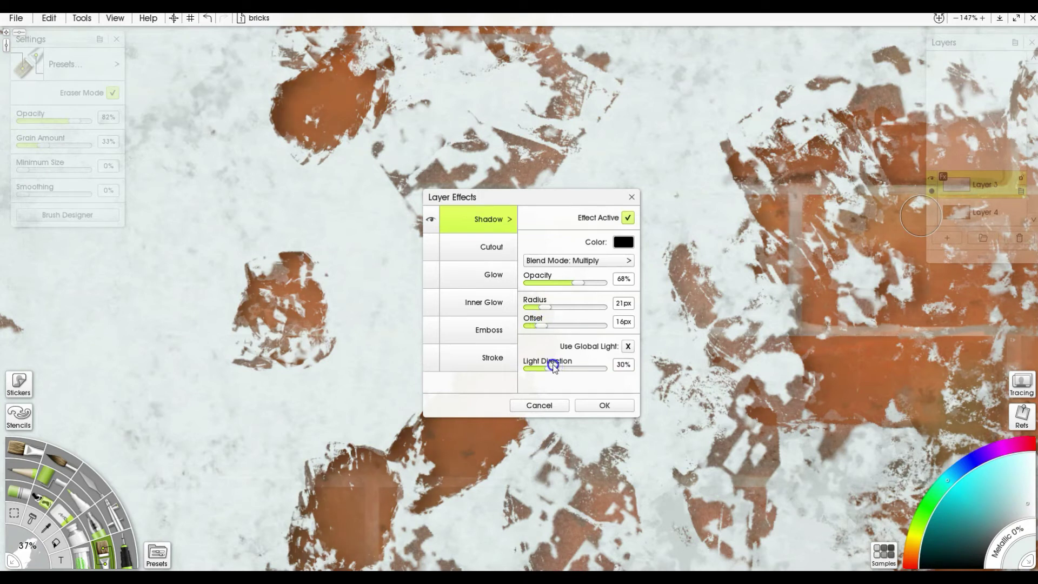
left_click_drag(541, 308, 537, 309)
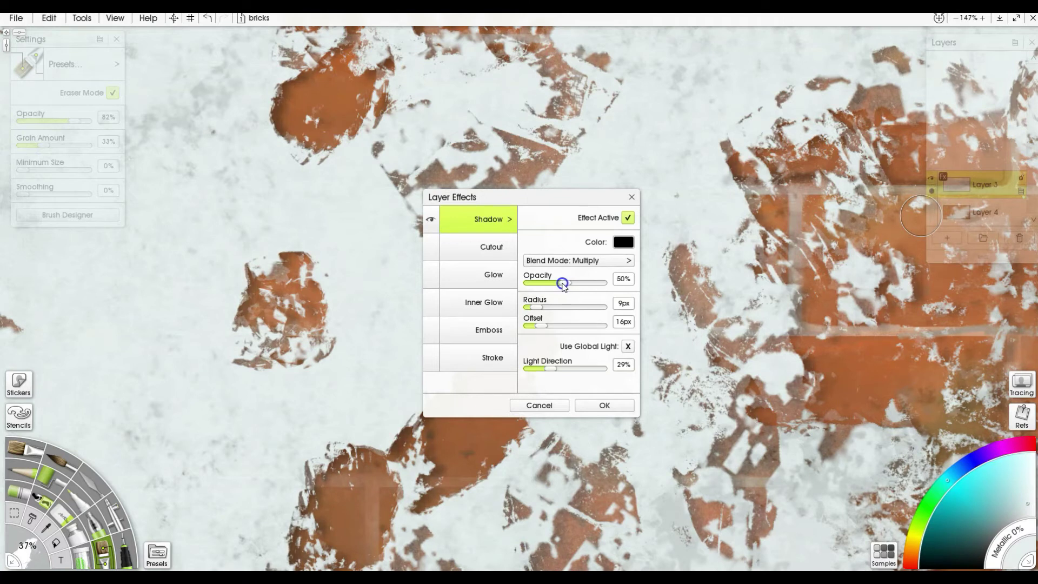
left_click_drag(537, 309, 536, 323)
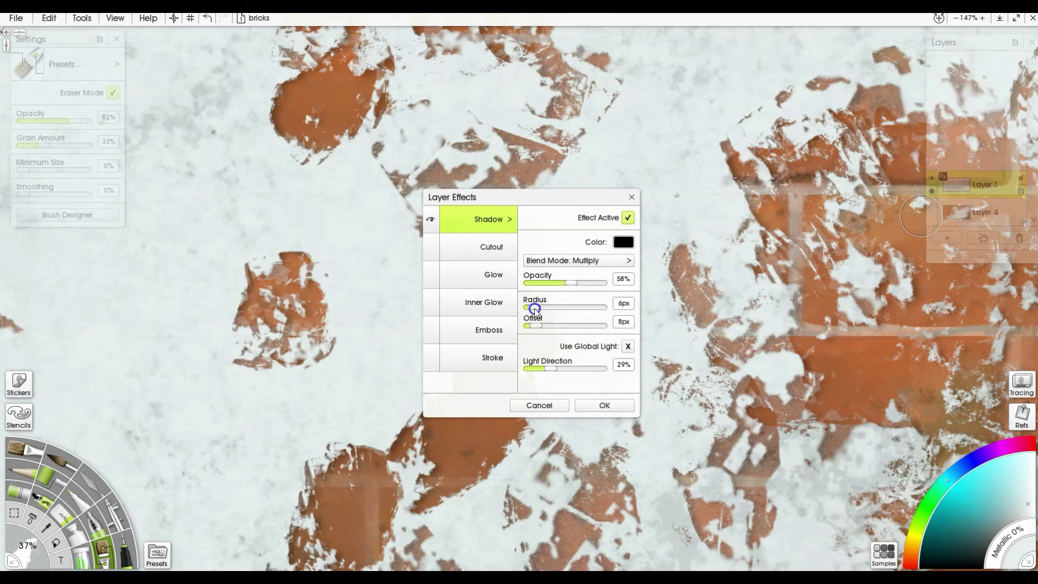
left_click_drag(537, 327, 539, 327)
left_click(601, 405)
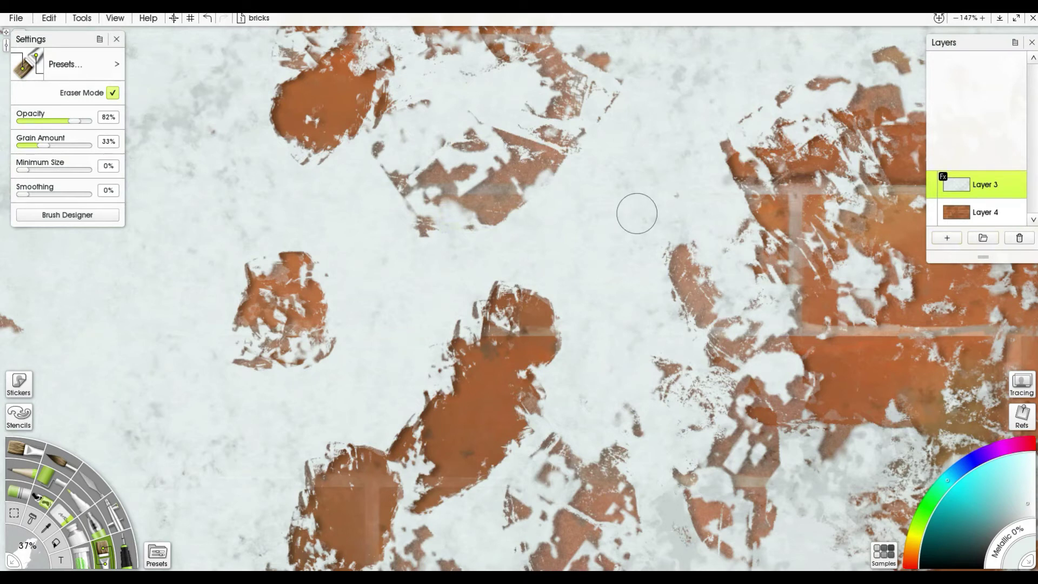
Reduce the eraser to 1% and scratch hairline cracks into the plaster near the wall's upper edge, above the large brick area.
scroll(639, 211, "down", 2)
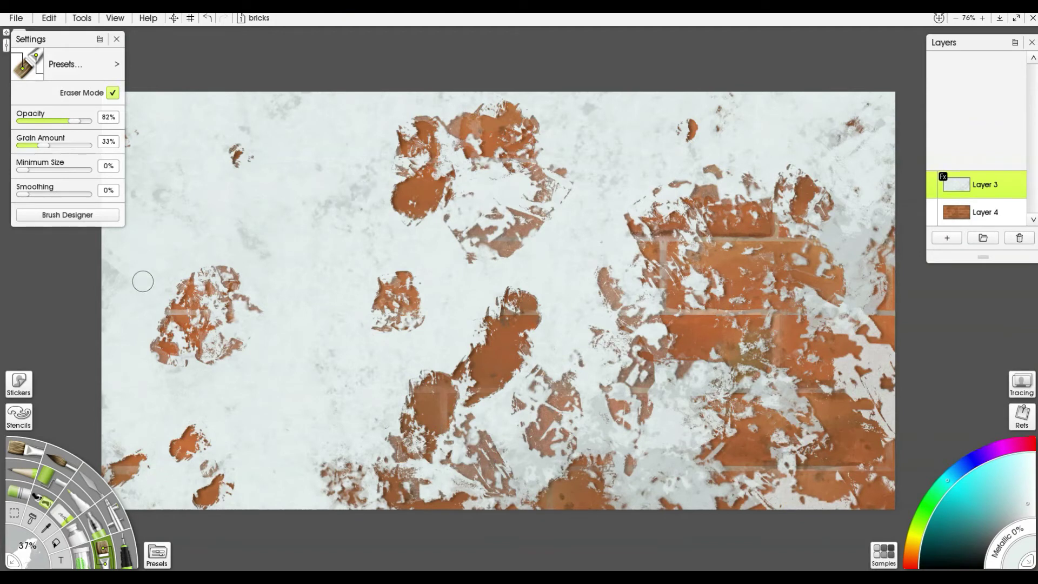
key("bracketleft")
key("bracketleft")
key("bracketleft")
key("bracketleft")
key("bracketleft")
key("bracketleft")
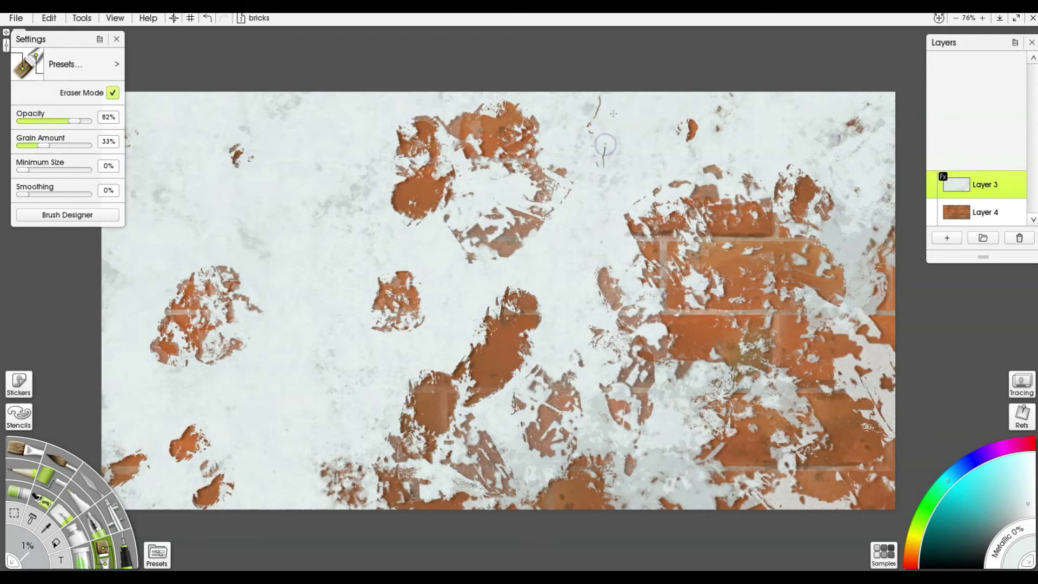
Vary the eraser size, ending at 5%, and carve a broken vertical crack down along the left side of the large brick area.
key("bracketright")
key("bracketright")
key("bracketright")
key("bracketleft")
key("bracketleft")
mouse_move(603, 186)
left_mouse_down()
mouse_move(617, 225)
mouse_move(614, 297)
mouse_move(623, 161)
left_mouse_up()
key("bracketright")
key("bracketleft")
key("bracketleft")
key("bracketleft")
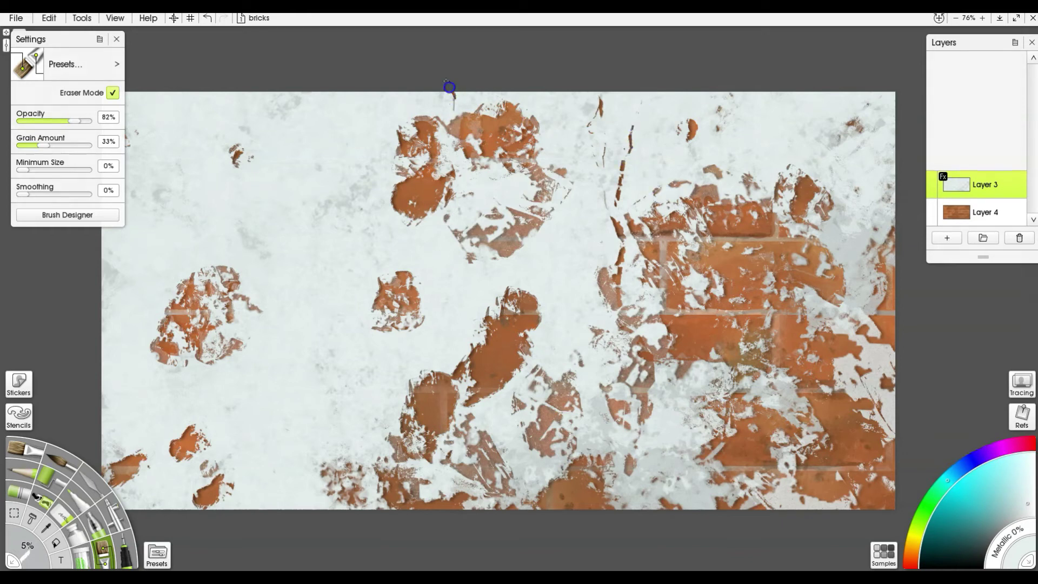
Erase short cracks above the upper brick patches and through the plaster near the wall's lower edge.
left_click_drag(406, 114, 385, 78)
left_click_drag(664, 461, 646, 502)
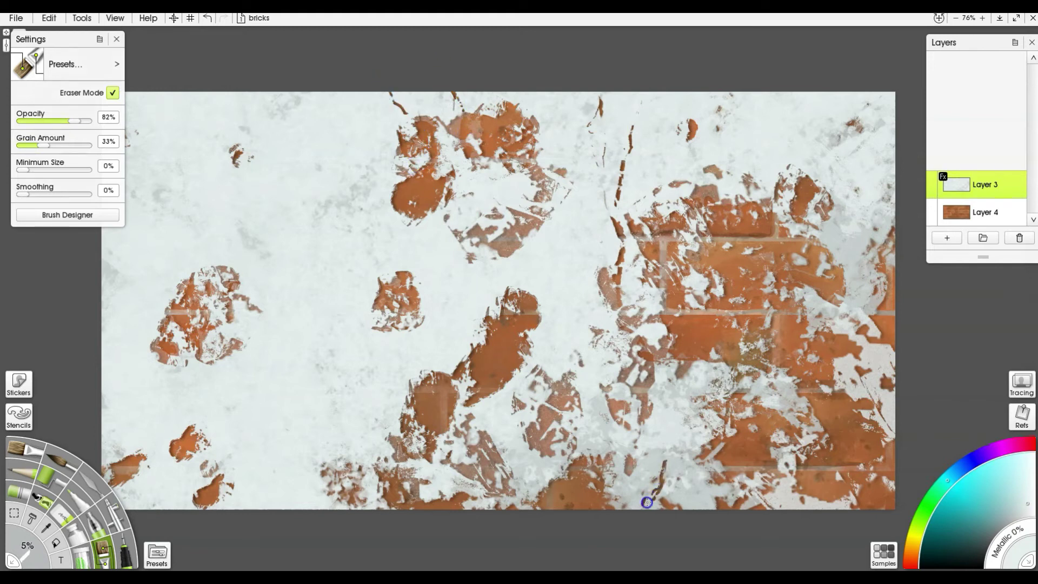
left_click_drag(526, 479, 513, 430)
key("ctrl+minus")
key("ctrl+minus")
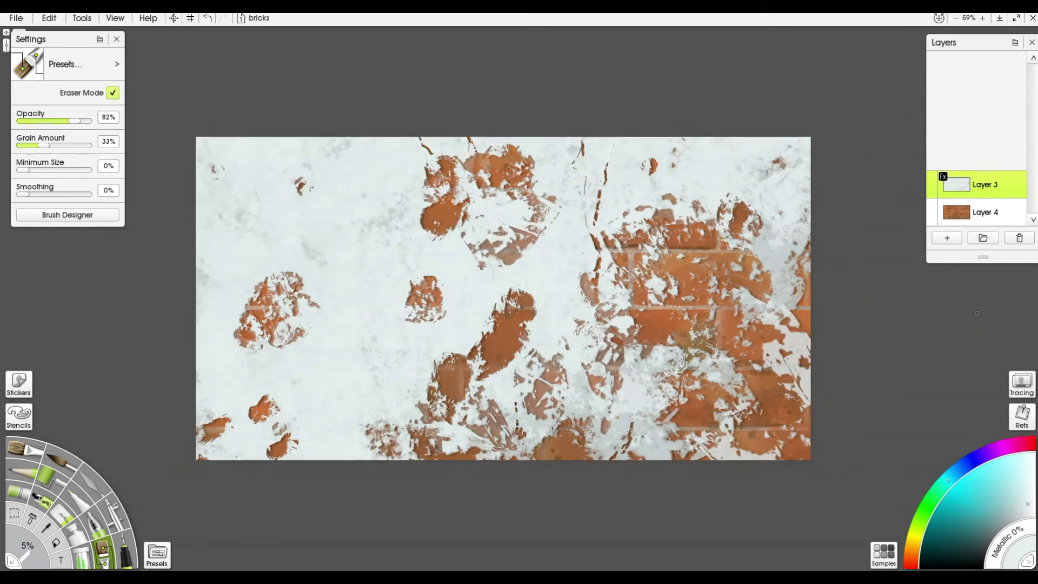
Add a new layer above Layer 3 and load the Impasto Brush custom preset at 410% size.
left_click(941, 239)
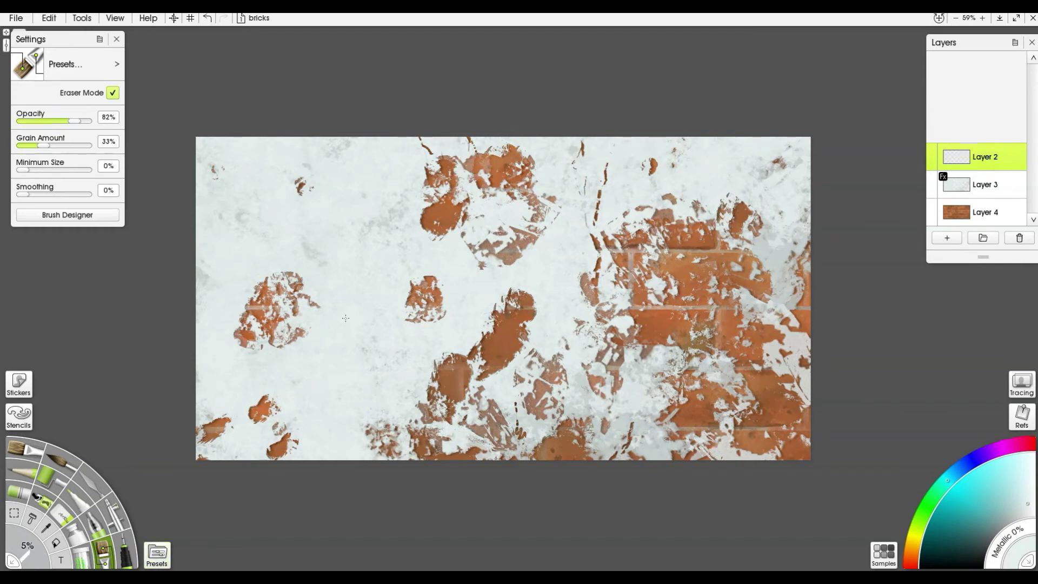
left_click(154, 560)
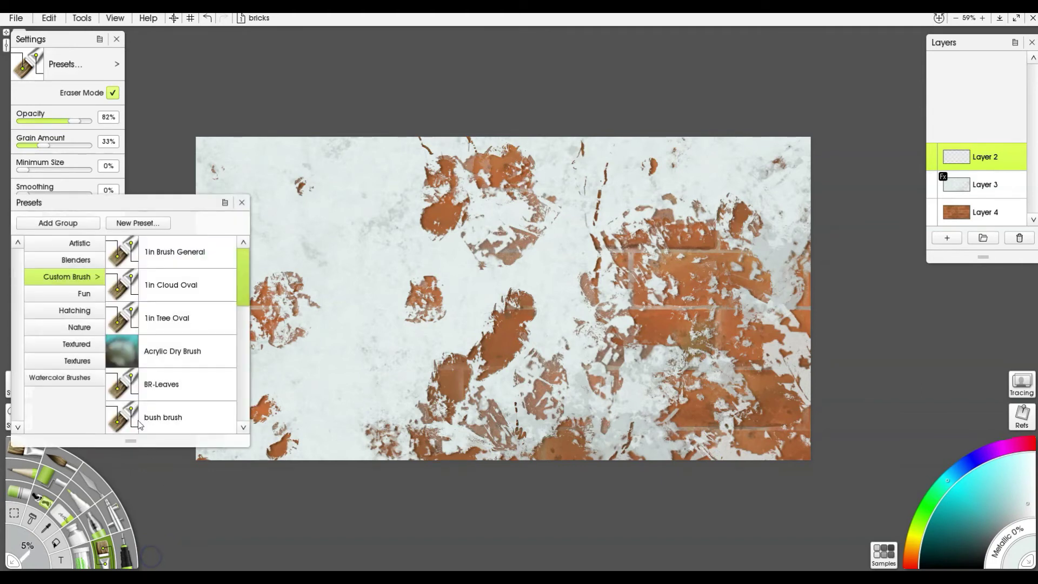
scroll(216, 357, "down", 3)
left_click(192, 389)
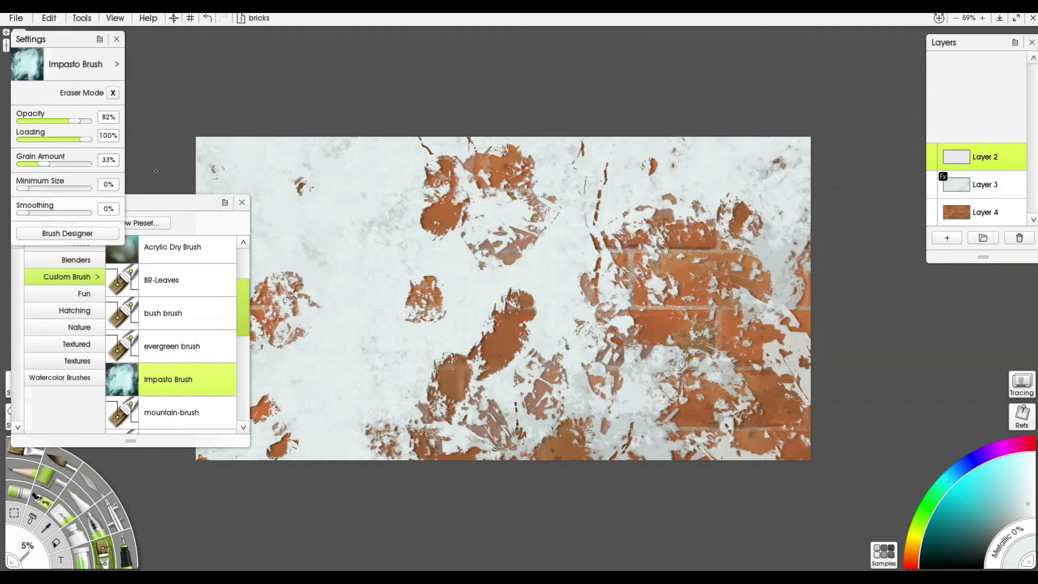
left_click(243, 210)
left_click(242, 204)
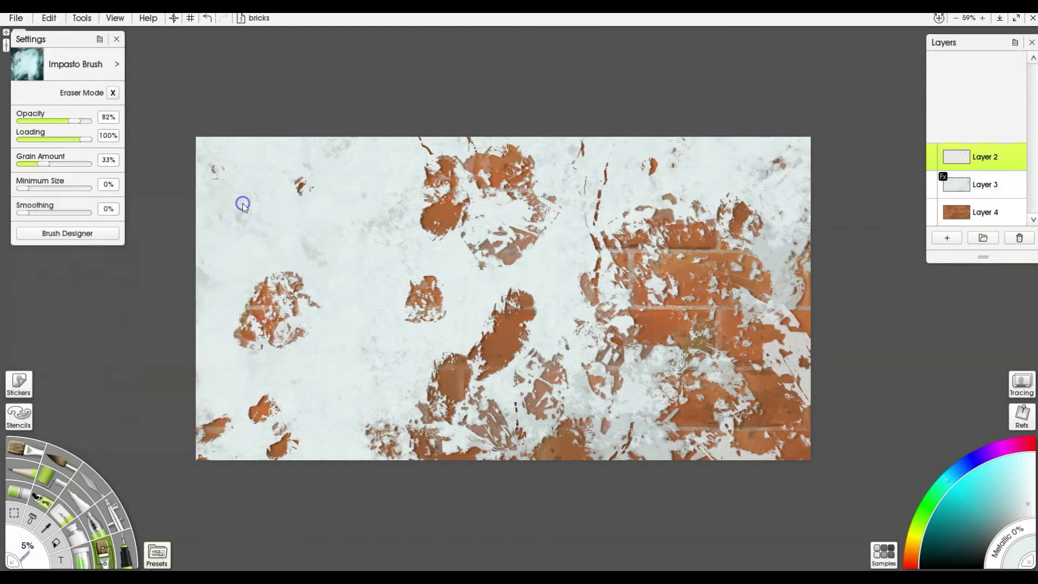
key("bracketright")
key("bracketright")
key("bracketright")
key("bracketright")
key("bracketright")
key("bracketright")
key("bracketright")
key("bracketright")
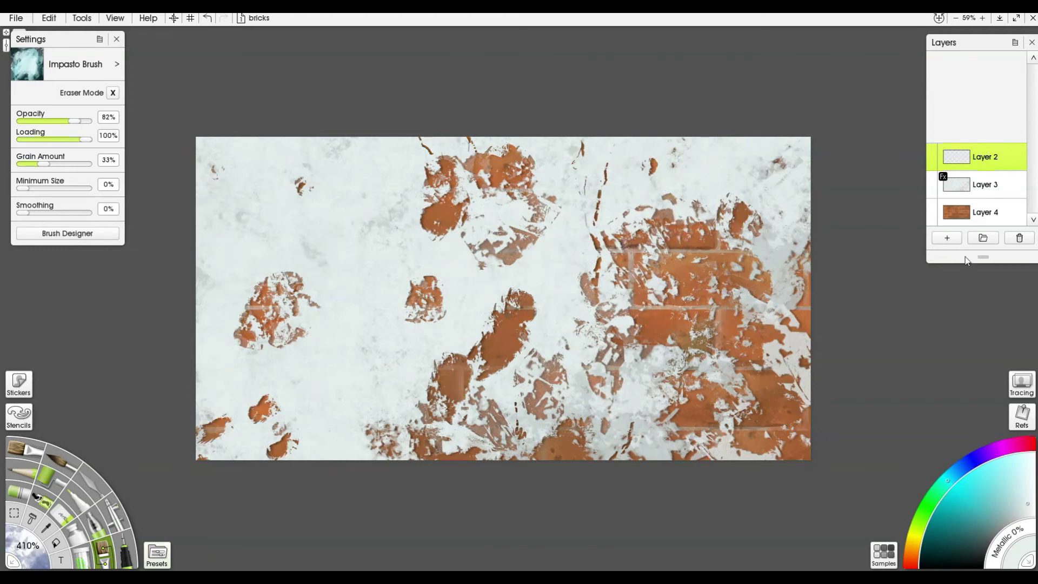
Set Layer 2's blend mode to Multiply and brush pale blue-gray mottling over the plaster's upper part and lower left.
left_click(1021, 163)
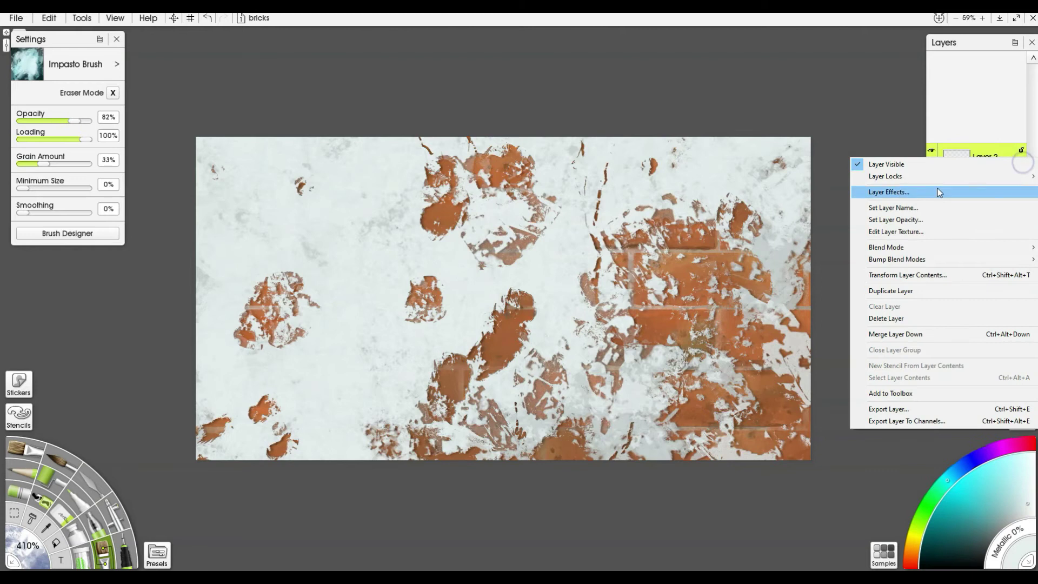
mouse_move(902, 248)
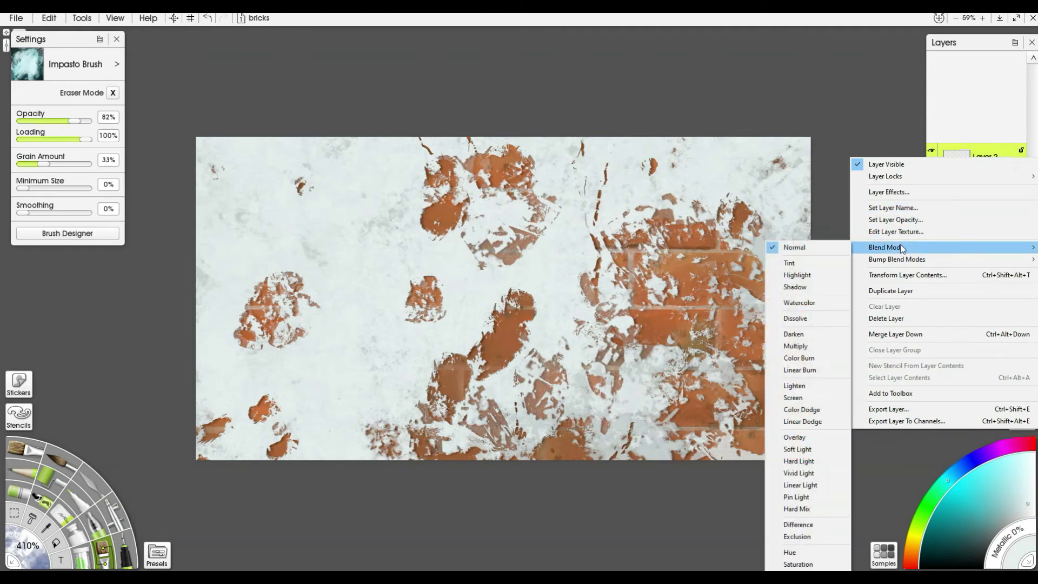
left_click(784, 346)
mouse_move(214, 185)
left_mouse_down()
mouse_move(231, 162)
mouse_move(236, 252)
mouse_move(267, 298)
mouse_move(442, 235)
mouse_move(566, 171)
mouse_move(658, 158)
mouse_move(790, 114)
left_mouse_up()
left_click_drag(336, 498, 297, 514)
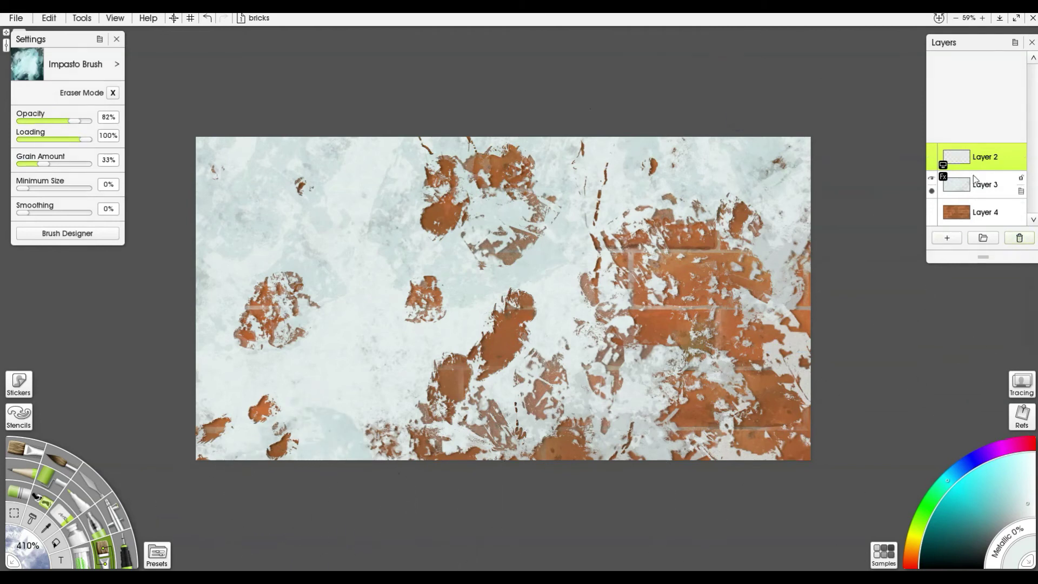
Add a layer directly above the brick Layer 4, set it to Multiply, and brush subtle shading over the bricks.
left_click(988, 217)
left_click(947, 238)
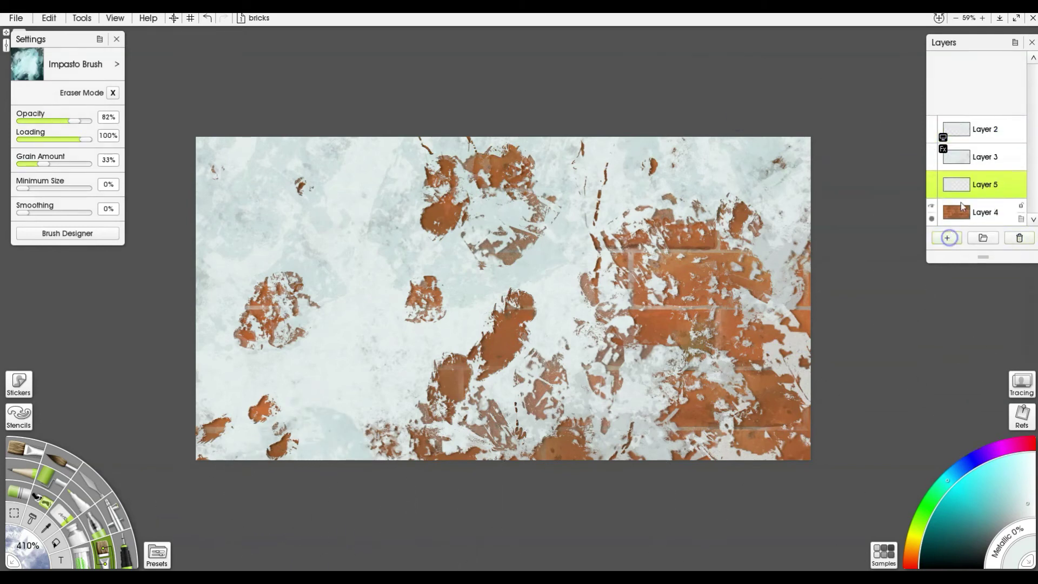
left_click(1020, 190)
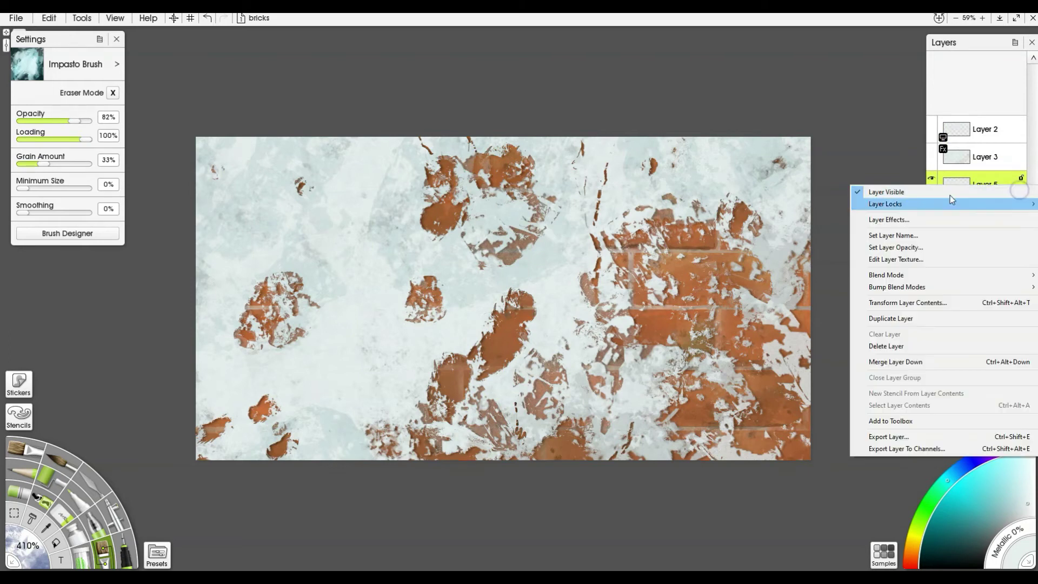
left_click(898, 274)
left_click(795, 346)
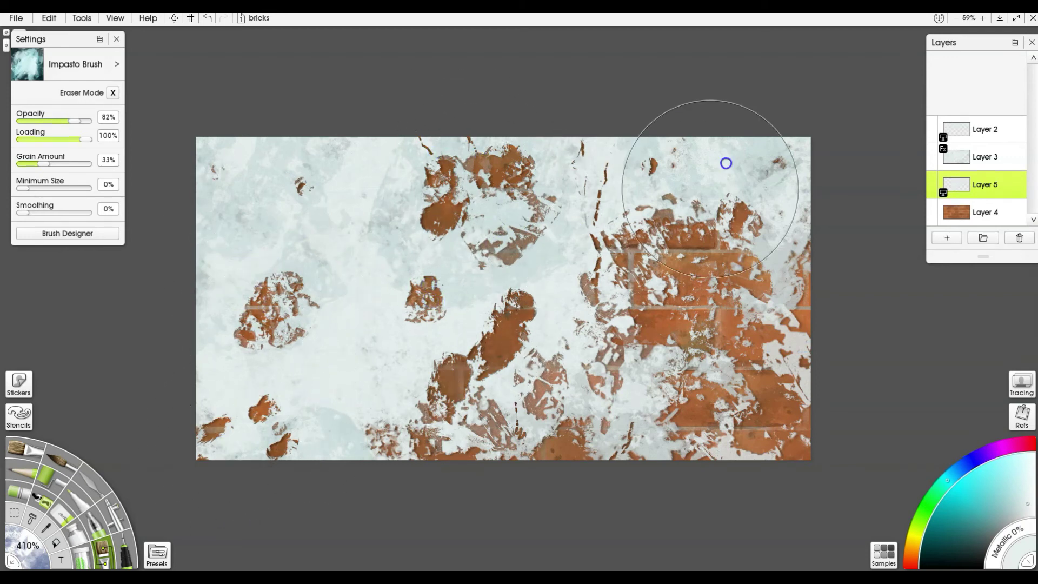
On Layer 2, choose a darker bluish gray, lower the brush opacity to 33%, and stain the plaster around the upper and lower left.
left_click(987, 134)
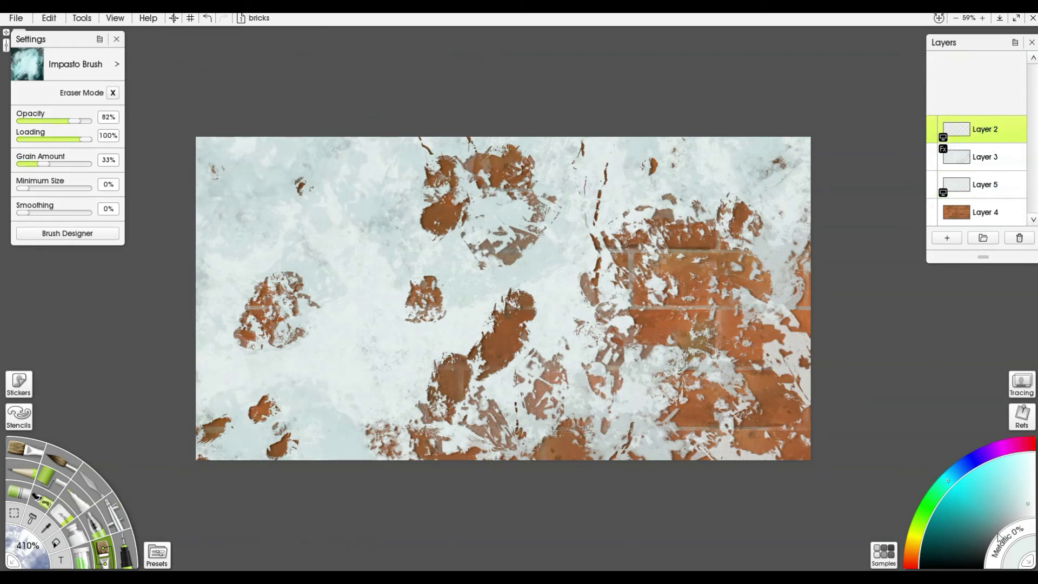
left_click(956, 478)
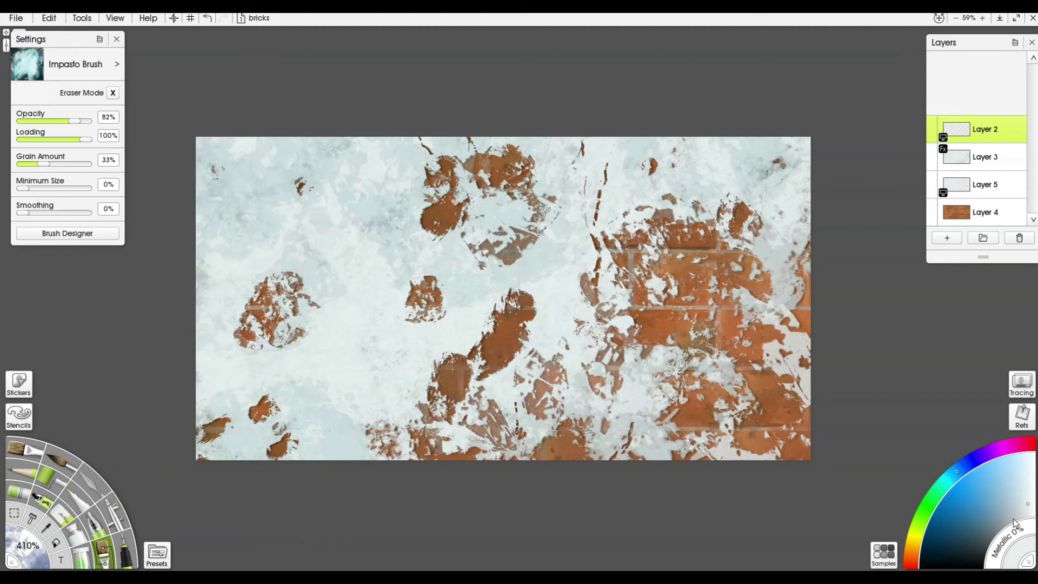
left_click(1013, 518)
left_click(676, 179)
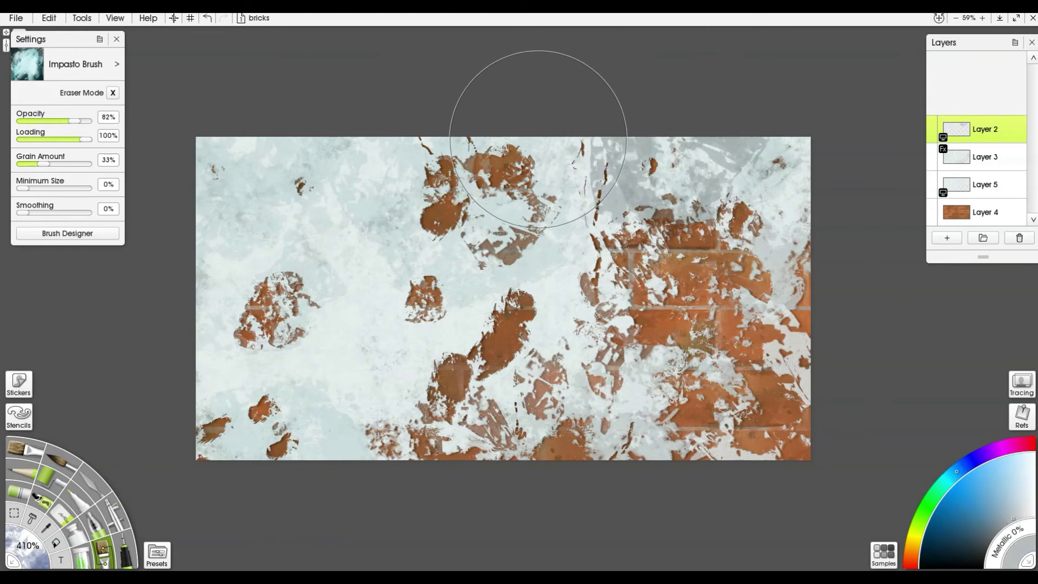
key("ctrl+z")
left_click(43, 120)
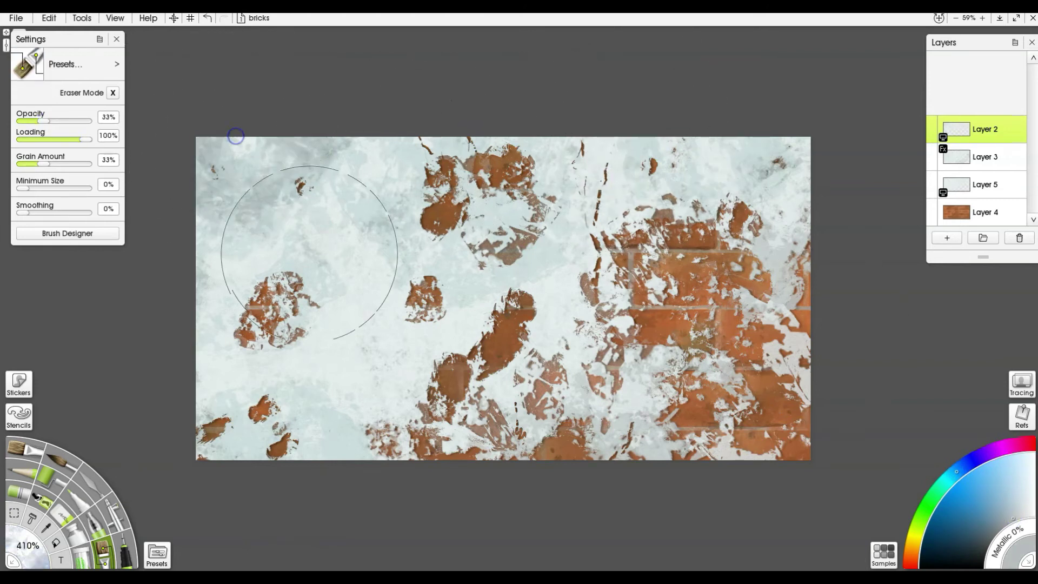
left_click(295, 389)
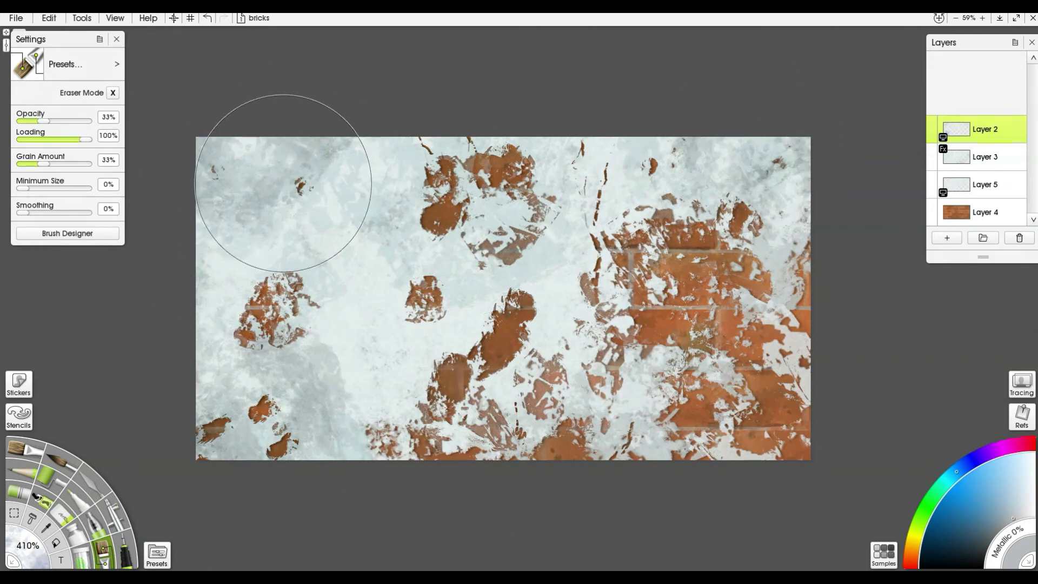
Add a layer above Layer 2 with the Overlay blend mode and switch the paint color to a yellow hue.
left_click(947, 238)
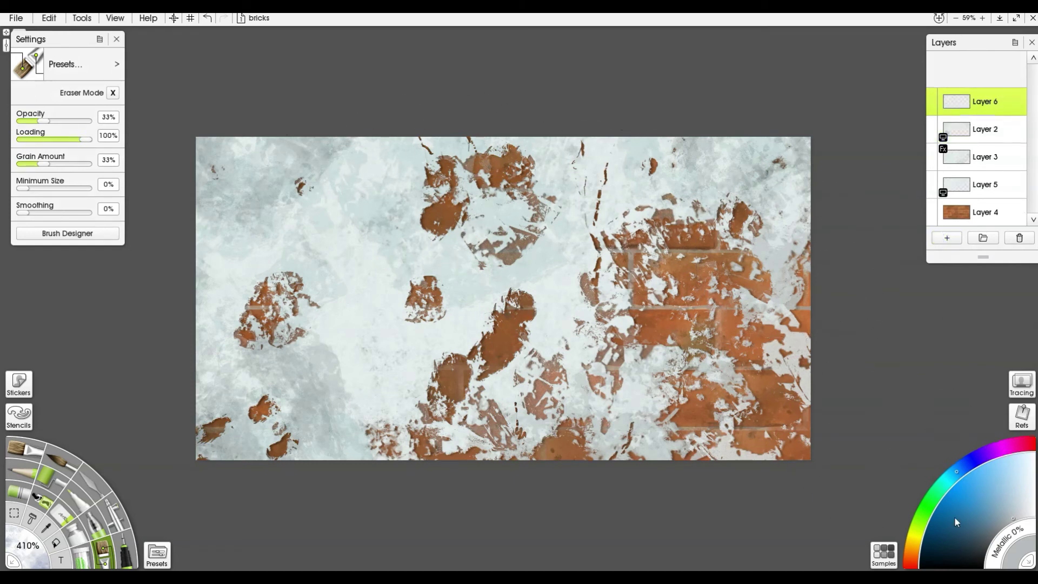
left_click(1021, 108)
mouse_move(901, 197)
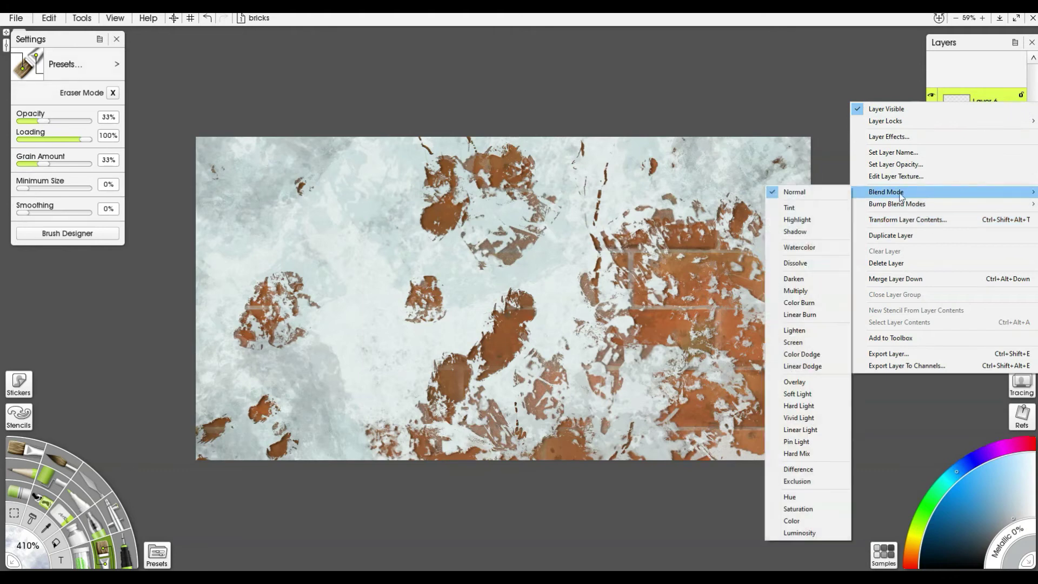
left_click(793, 382)
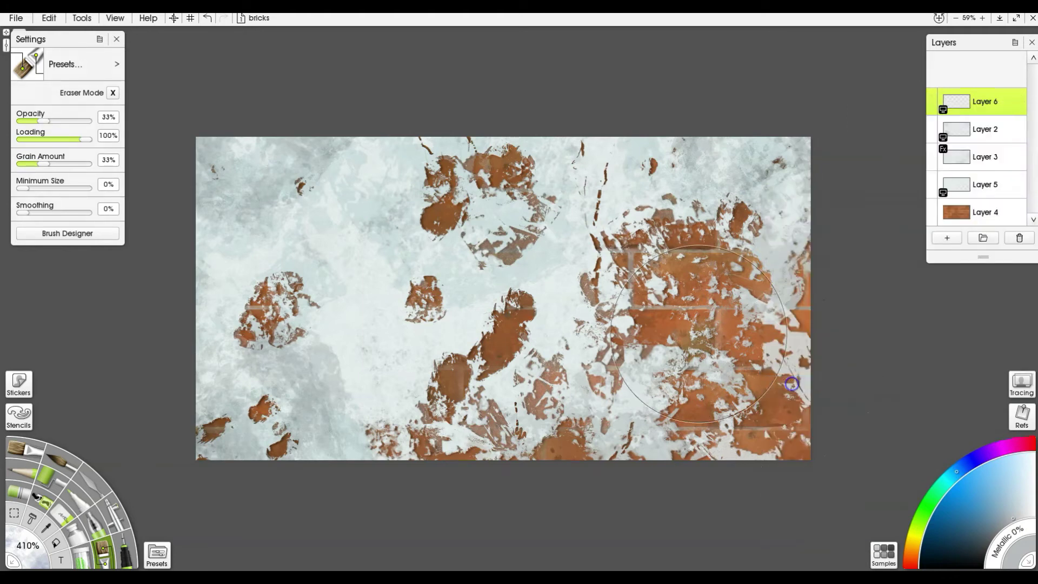
left_click(915, 541)
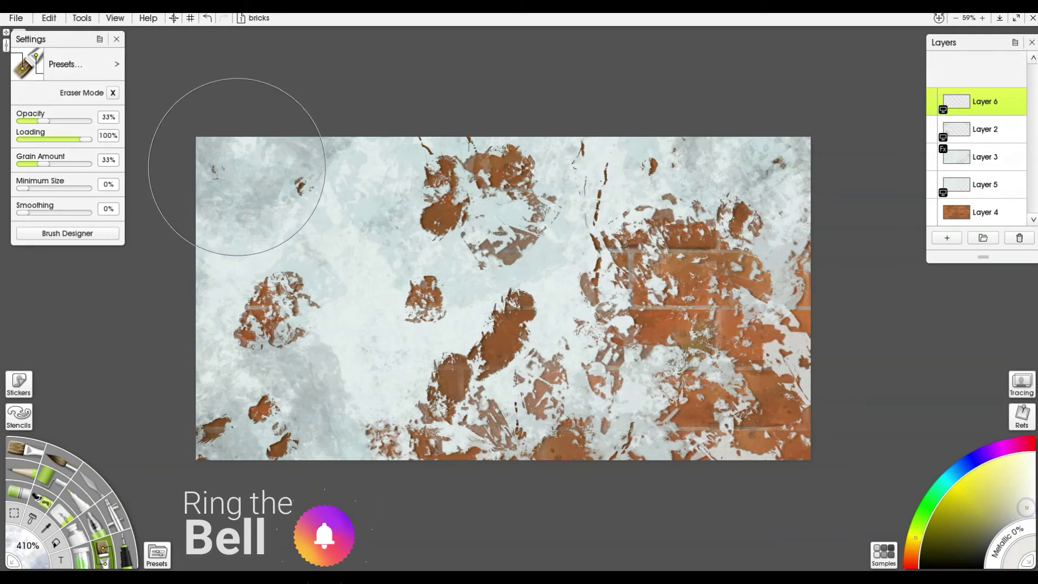
Brush yellow stains on Layer 6 over the plaster and exposed bricks, reducing the brush size to 156% for smaller patches.
mouse_move(342, 297)
left_mouse_down()
mouse_move(372, 292)
mouse_move(405, 329)
mouse_move(414, 379)
mouse_move(454, 379)
left_mouse_up()
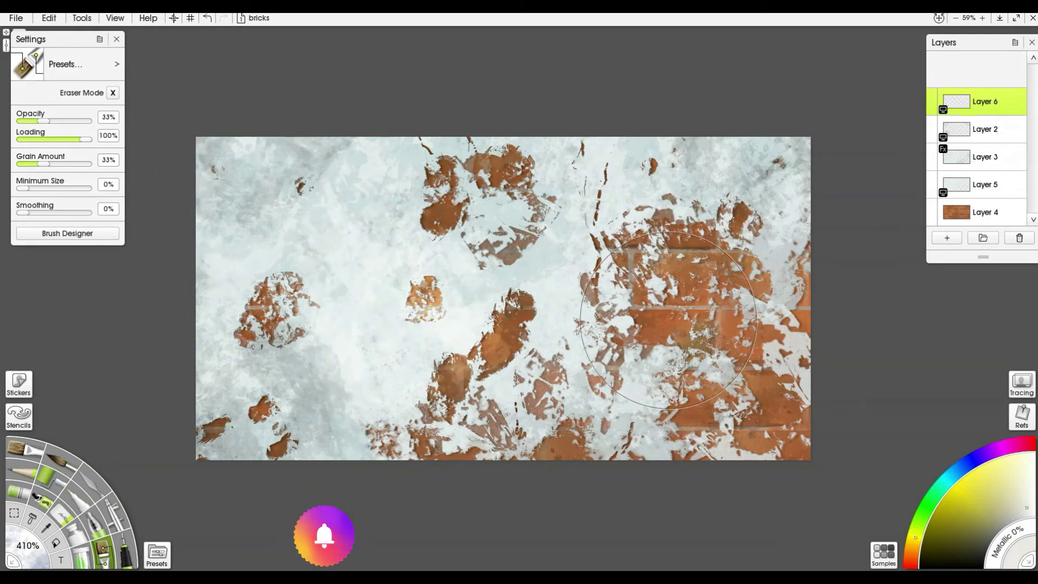
left_click_drag(668, 319, 693, 346)
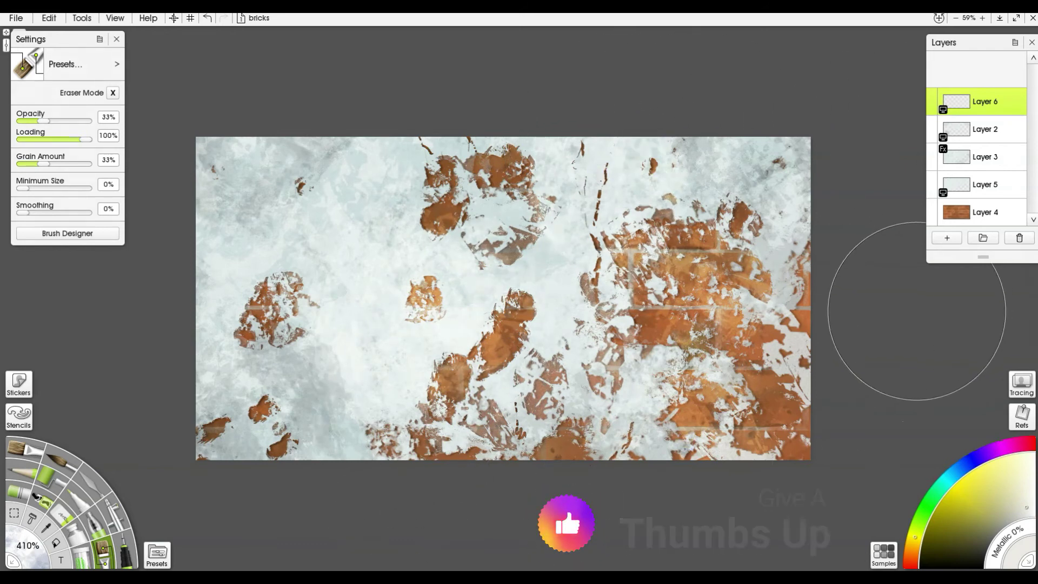
key("bracketleft")
key("bracketleft")
key("bracketleft")
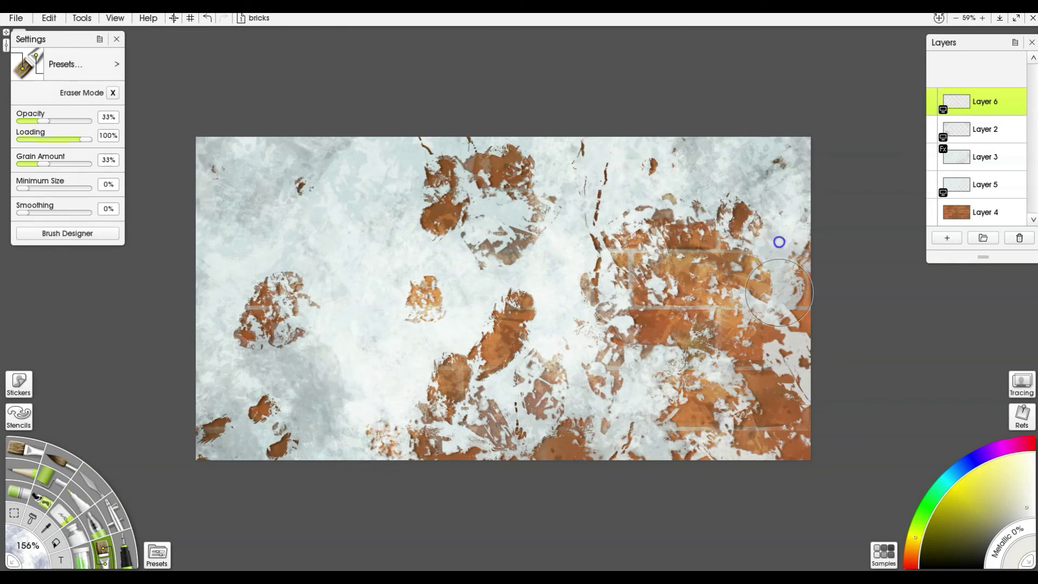
left_click_drag(779, 292, 779, 281)
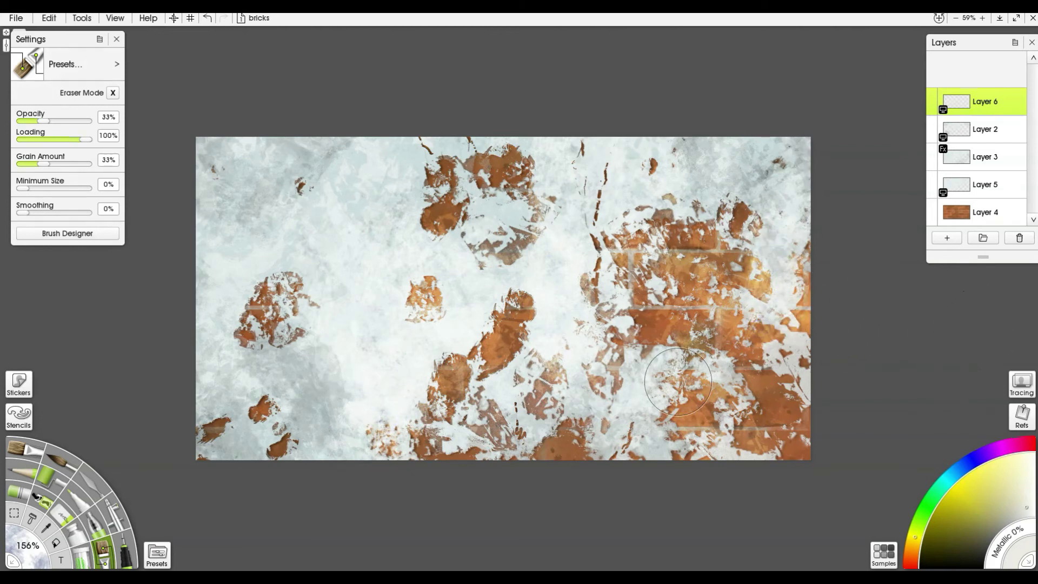
left_click_drag(678, 381, 793, 472)
left_click_drag(605, 303, 801, 524)
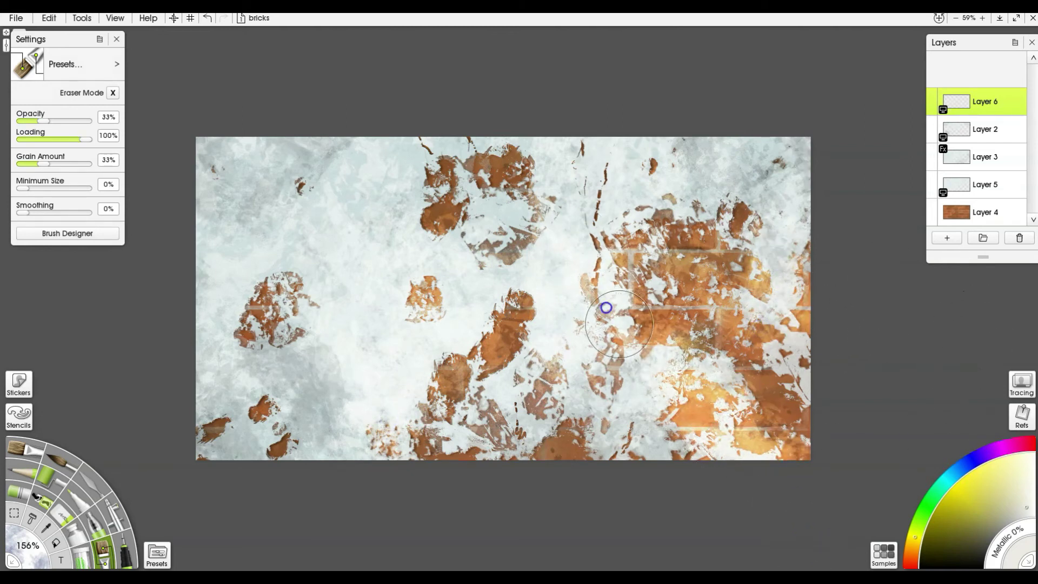
left_click_drag(619, 324, 827, 521)
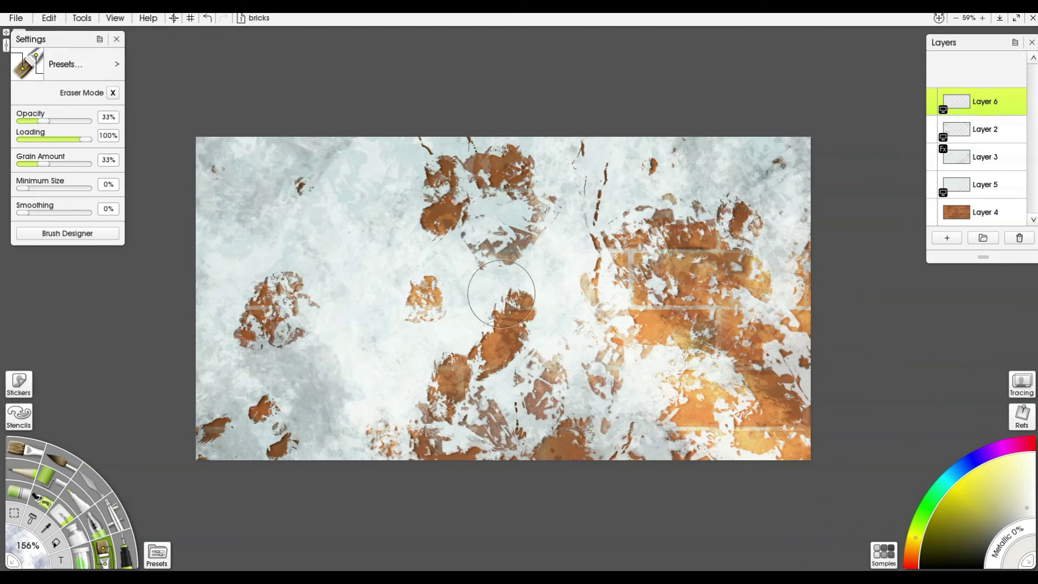
left_click_drag(432, 384, 574, 533)
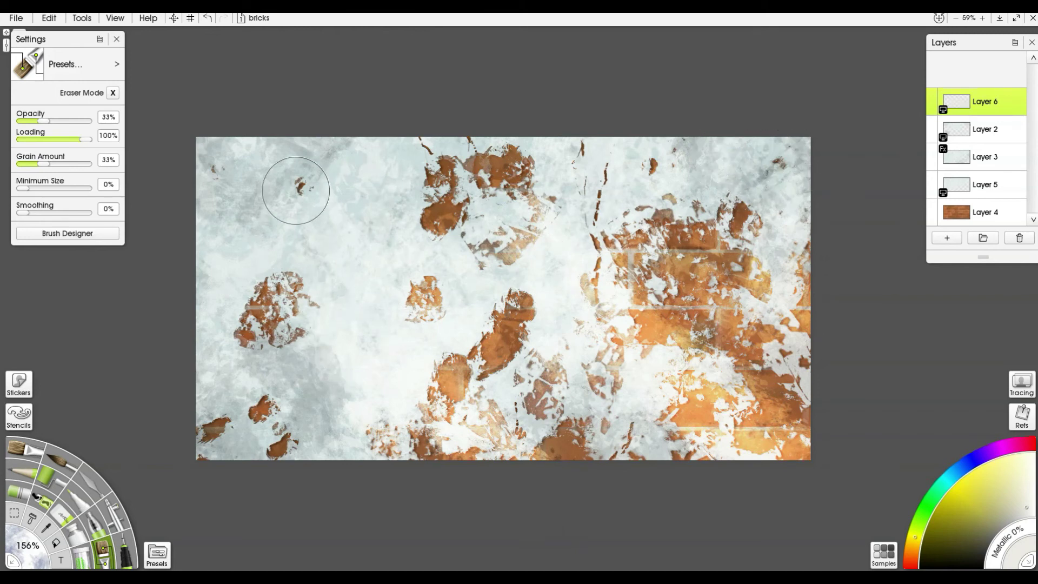
mouse_move(412, 174)
left_mouse_down()
mouse_move(431, 174)
mouse_move(465, 230)
mouse_move(557, 237)
left_mouse_up()
Try to hide the brick Layer 4 and merge the visible plaster and stain layers into one.
left_click(931, 205)
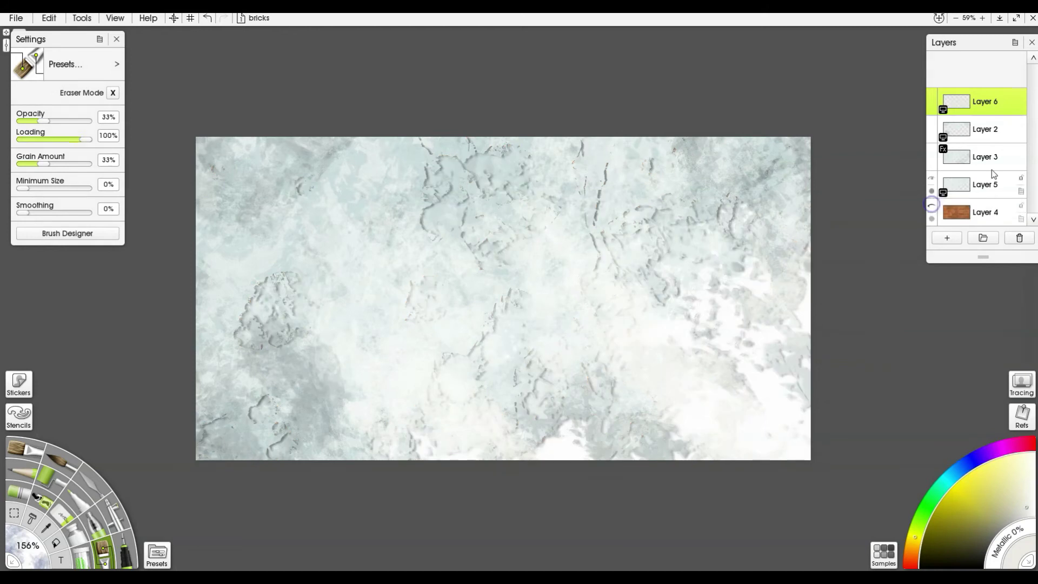
left_click(1016, 44)
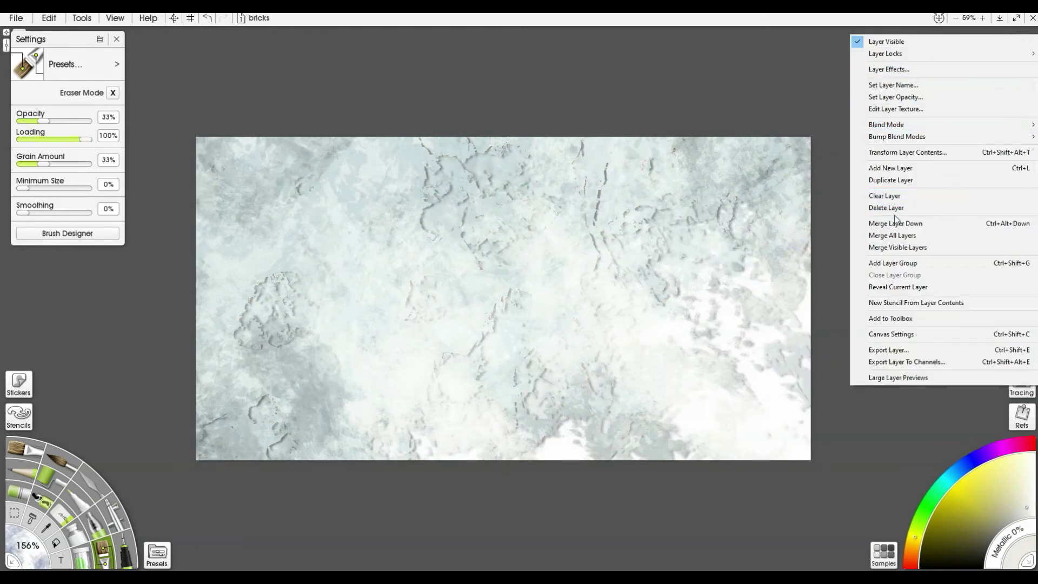
left_click(896, 248)
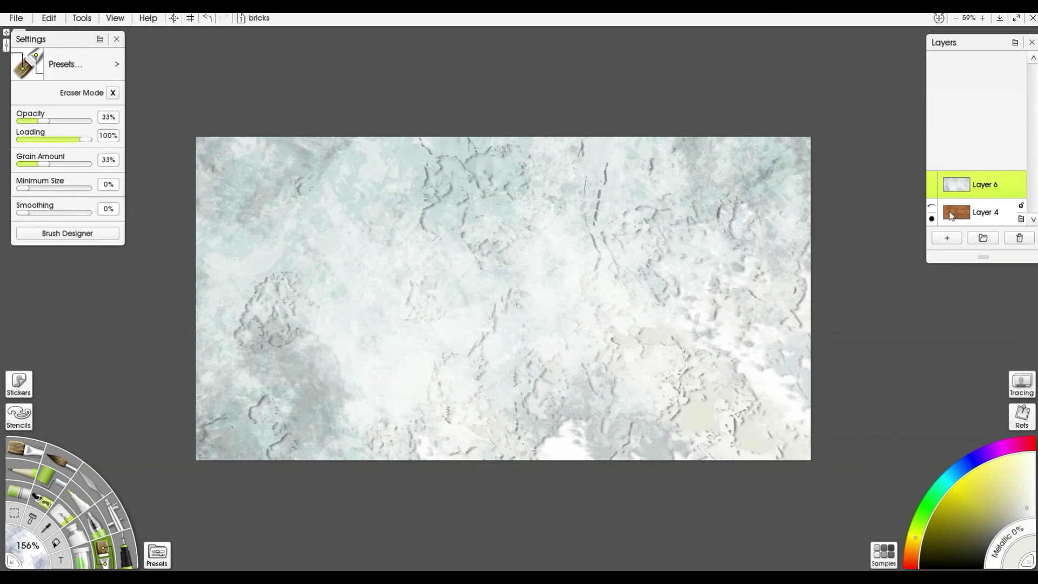
left_click(931, 208)
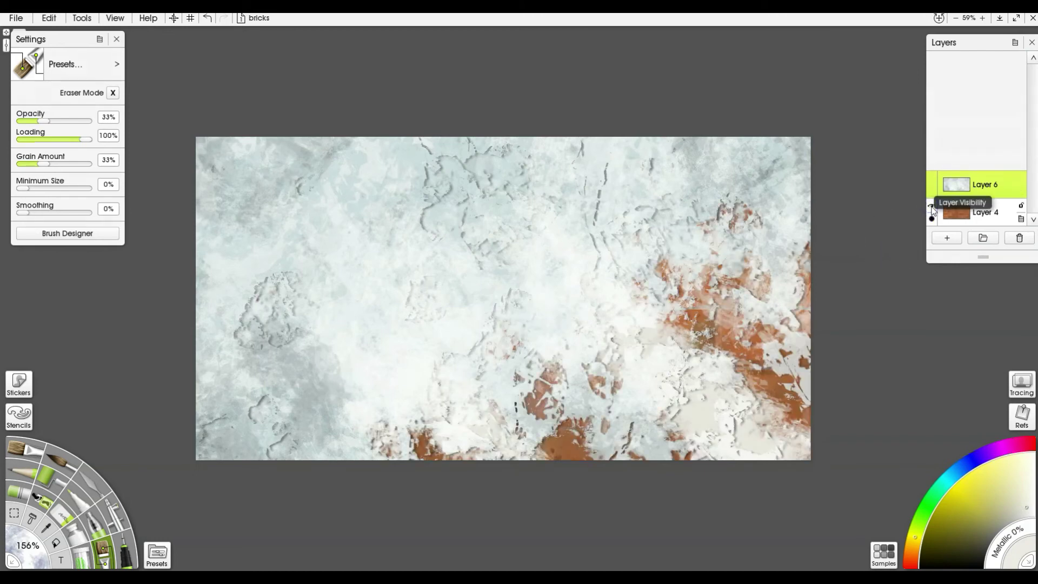
left_click(932, 208)
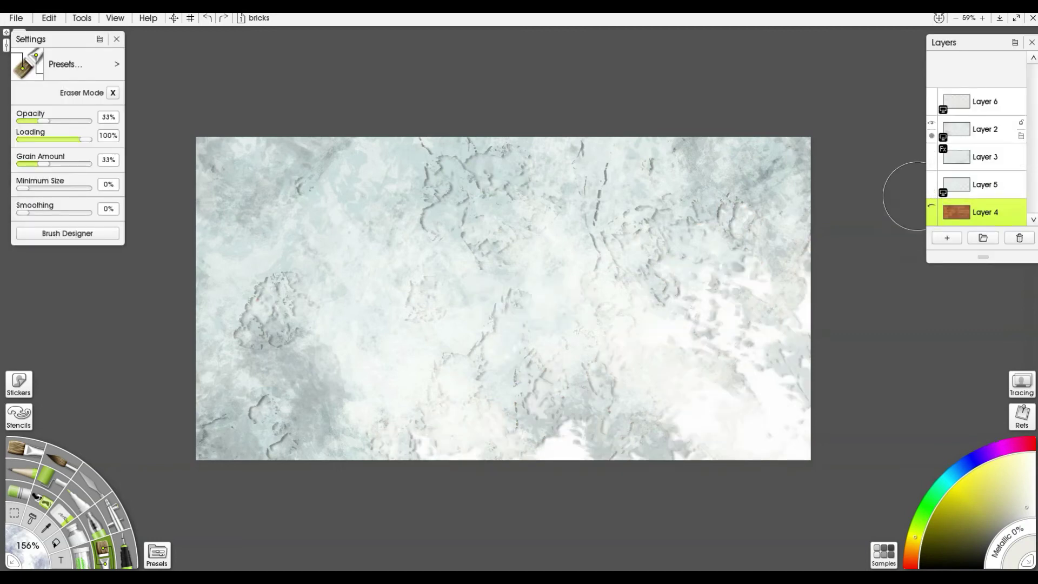
Duplicate the brick Layer 4, keeping the original hidden and the copy visible.
right_click(991, 216)
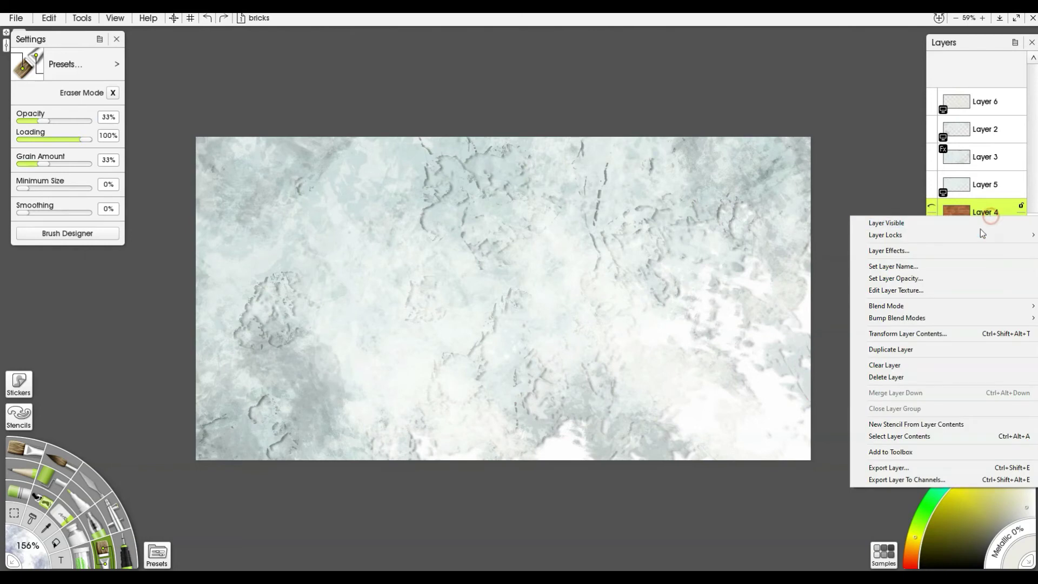
left_click(909, 351)
left_click(932, 206)
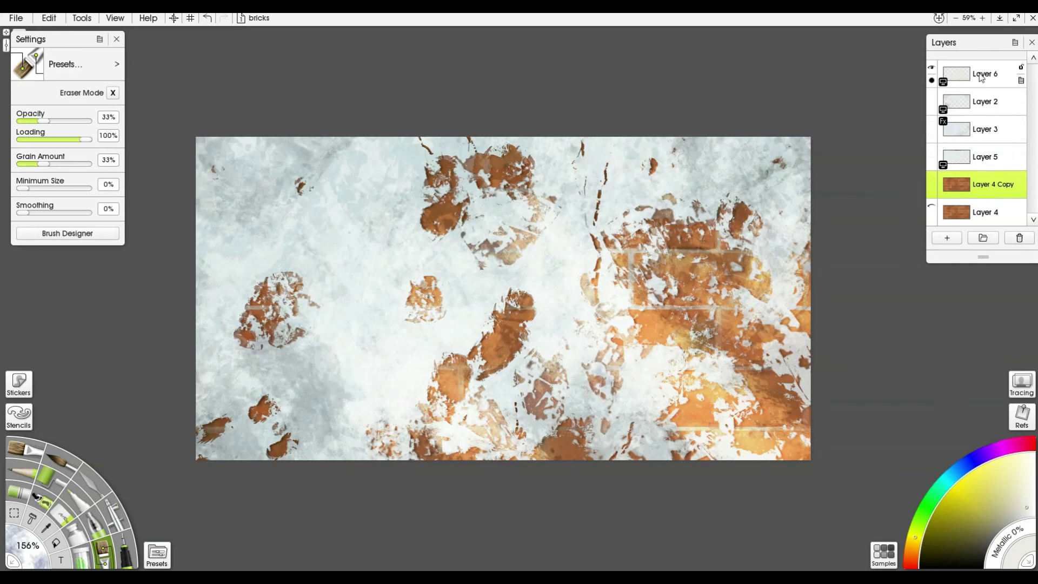
Merge the visible layers into Layer 4 Copy, leaving the original brick Layer 4 separate.
left_click(1015, 43)
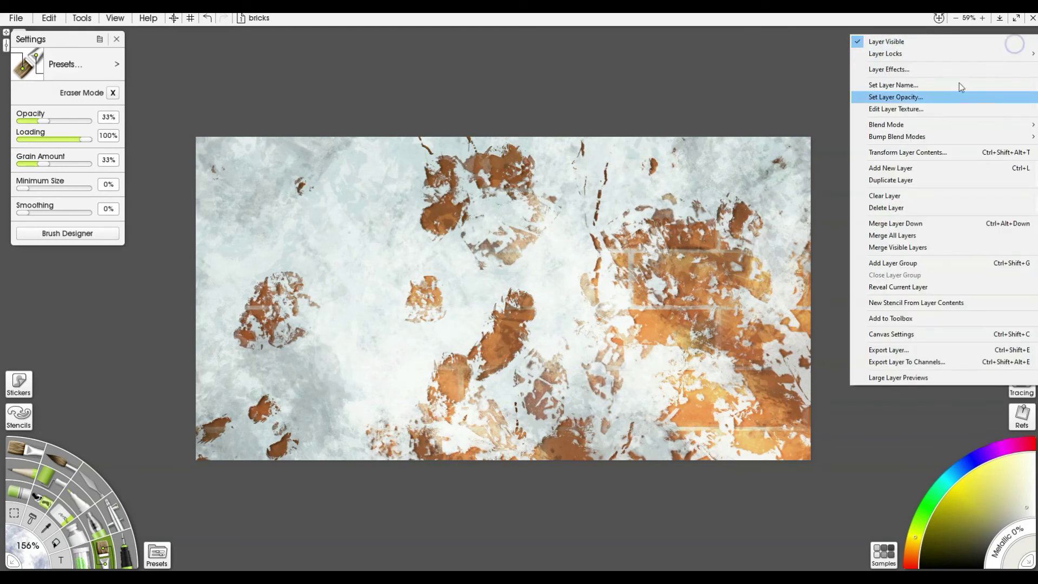
left_click(894, 237)
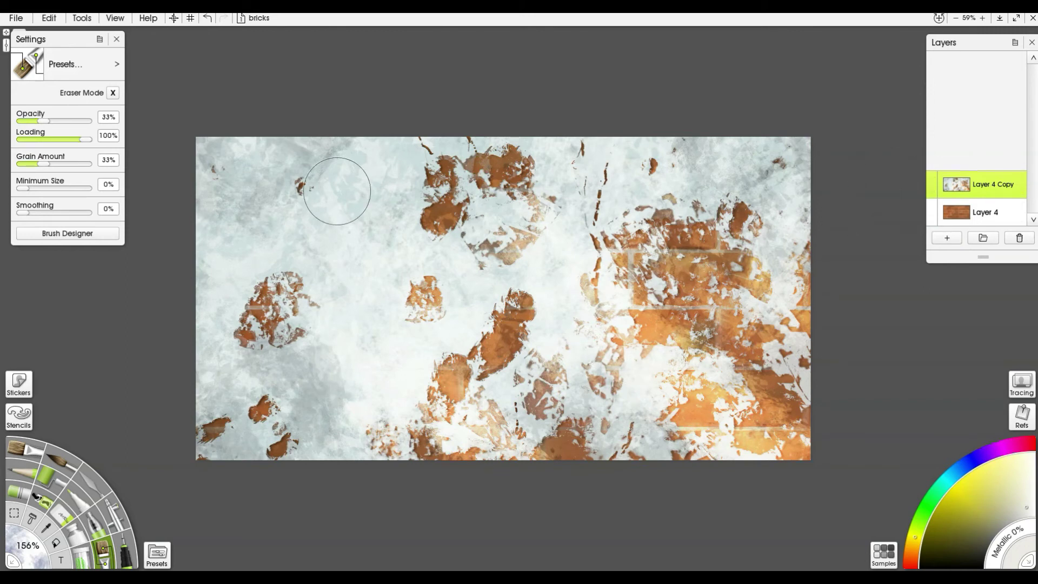
Use the Impasto Brush preset in eraser mode to erase large patches of the merged layer across the center, lower left and upper right.
left_click(148, 551)
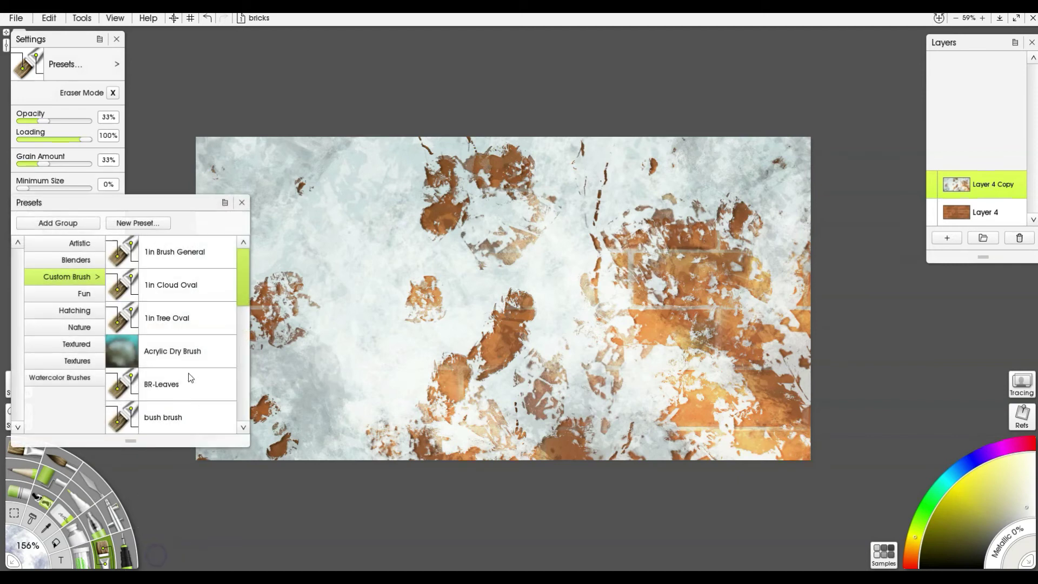
scroll(192, 373, "down", 2)
left_click(199, 362)
left_click(112, 92)
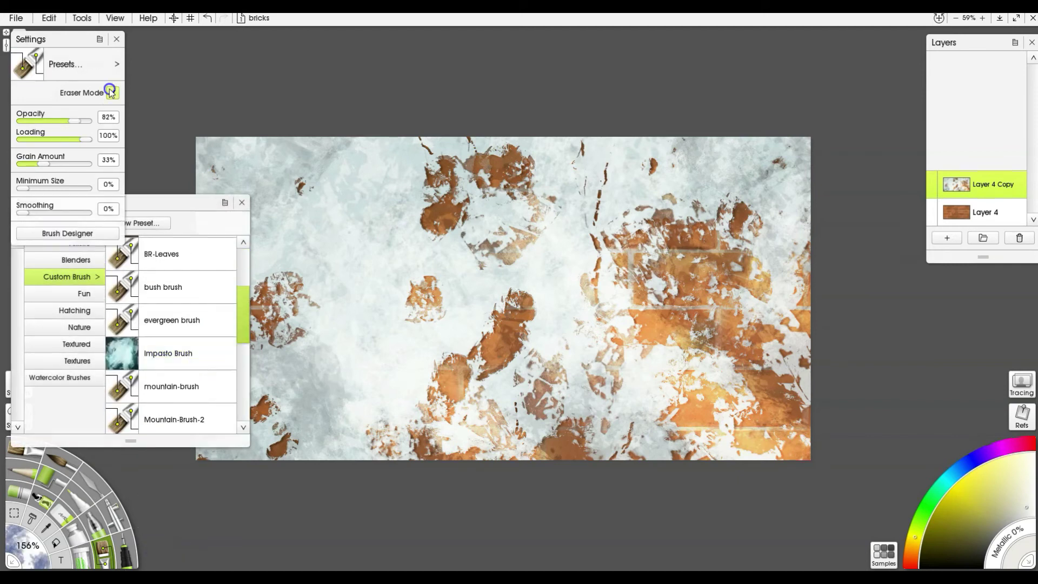
mouse_move(534, 294)
left_mouse_down()
mouse_move(552, 317)
mouse_move(549, 306)
mouse_move(592, 320)
mouse_move(562, 262)
mouse_move(572, 294)
mouse_move(576, 259)
mouse_move(574, 335)
mouse_move(541, 367)
mouse_move(501, 374)
mouse_move(452, 324)
mouse_move(465, 357)
mouse_move(494, 335)
mouse_move(521, 441)
mouse_move(438, 471)
mouse_move(370, 445)
mouse_move(362, 347)
mouse_move(374, 419)
mouse_move(352, 476)
left_mouse_up()
mouse_move(628, 272)
left_mouse_down()
mouse_move(654, 208)
mouse_move(686, 201)
mouse_move(739, 217)
mouse_move(753, 128)
left_mouse_up()
mouse_move(371, 317)
left_mouse_down()
mouse_move(351, 331)
mouse_move(327, 389)
mouse_move(353, 443)
mouse_move(333, 407)
mouse_move(366, 450)
mouse_move(460, 490)
mouse_move(352, 454)
mouse_move(315, 390)
left_mouse_up()
mouse_move(429, 399)
left_mouse_down()
mouse_move(395, 373)
mouse_move(616, 346)
mouse_move(811, 378)
mouse_move(788, 389)
left_mouse_up()
left_click_drag(715, 409, 718, 404)
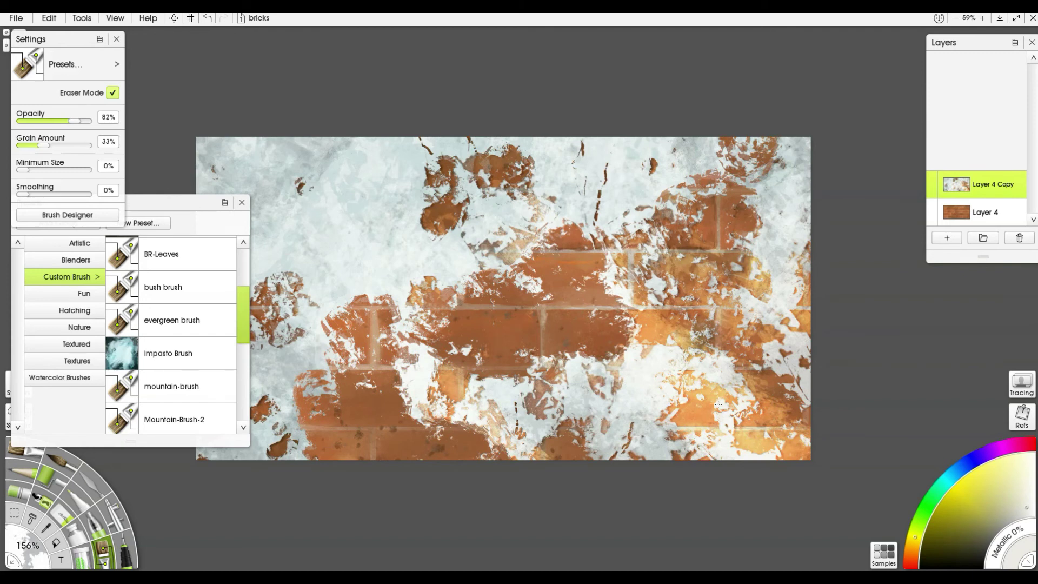
Sample orange from the stained bricks, add a layer beneath Layer 4 Copy, and paint orange over the lower-left bricks with eraser mode off.
left_click(695, 419, "alt")
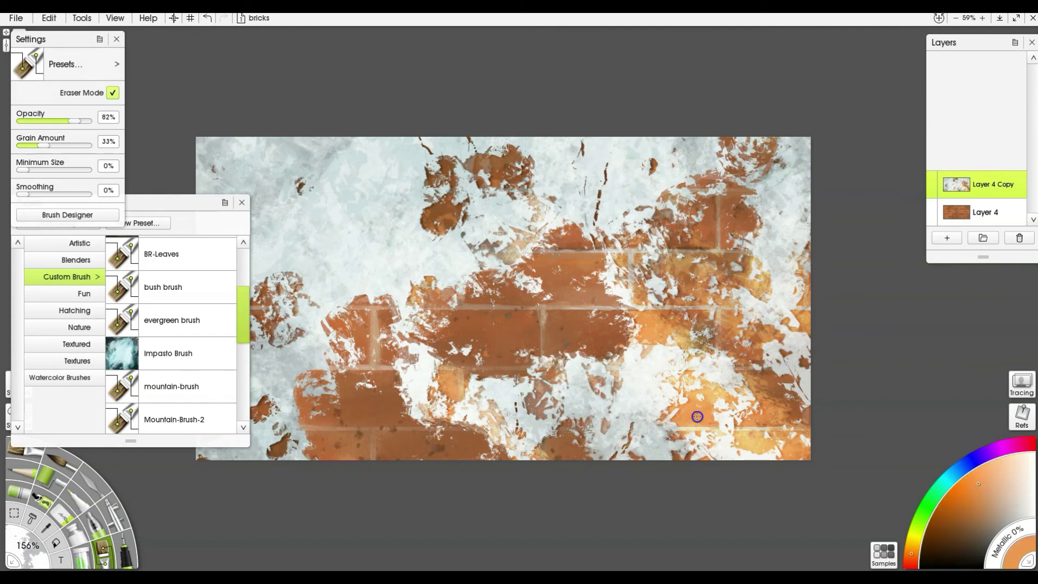
left_click(947, 238)
left_click_drag(986, 158, 995, 198)
left_click(112, 93)
mouse_move(357, 411)
left_mouse_down()
mouse_move(323, 402)
mouse_move(406, 429)
mouse_move(391, 438)
mouse_move(436, 446)
left_mouse_up()
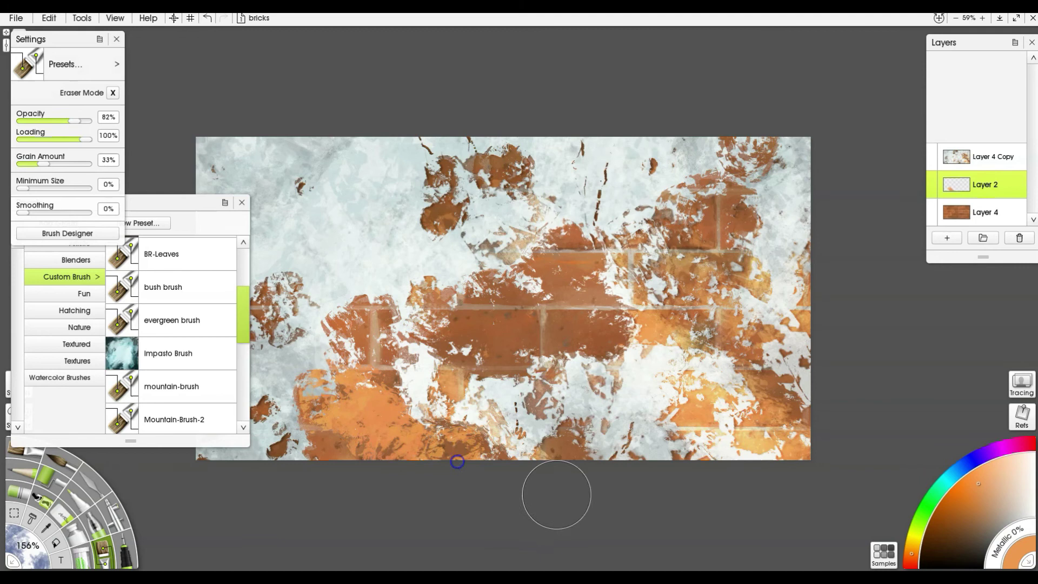
Remove the orange painting and its added layer, and undo the erasing and merging back to the separate layers.
key("ctrl+z")
key("ctrl+z")
key("ctrl+z")
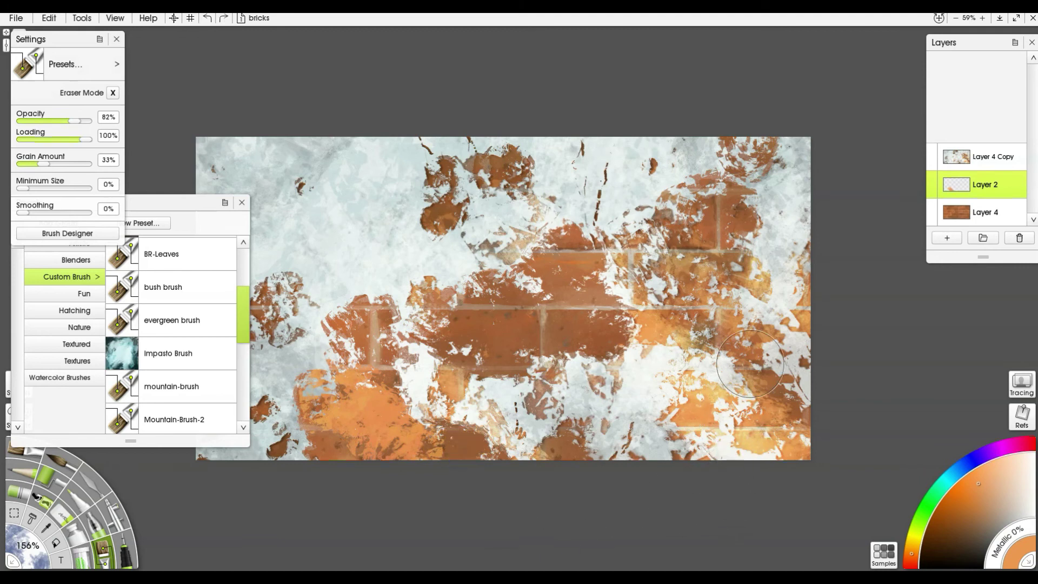
key("ctrl+z")
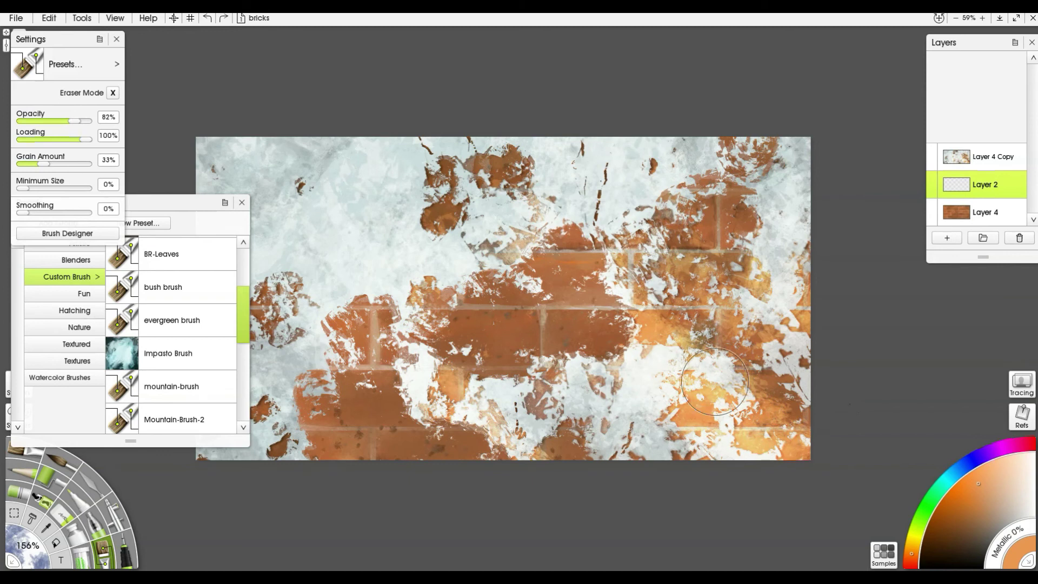
mouse_move(986, 190)
key("Delete")
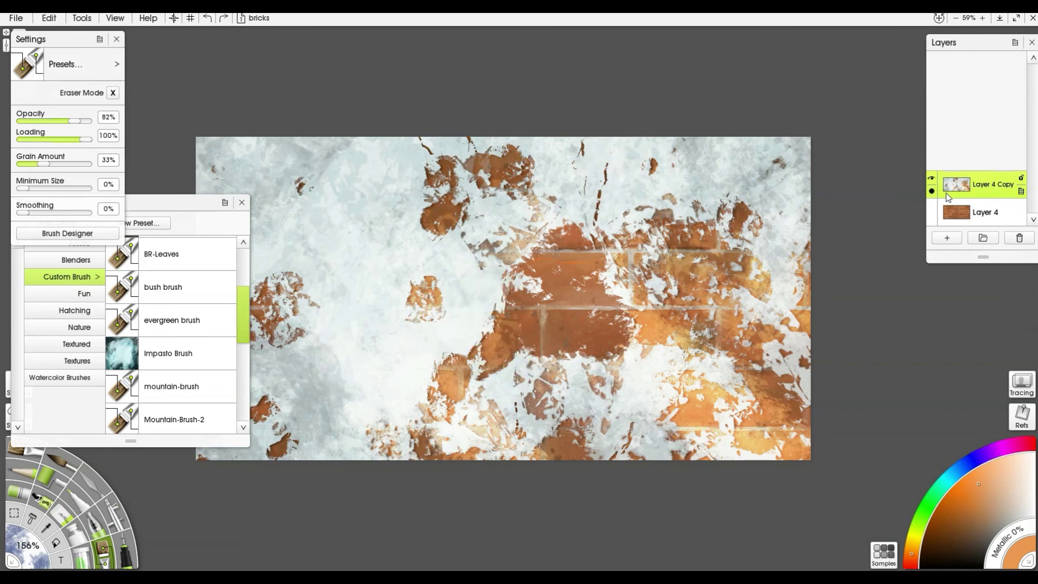
mouse_move(935, 202)
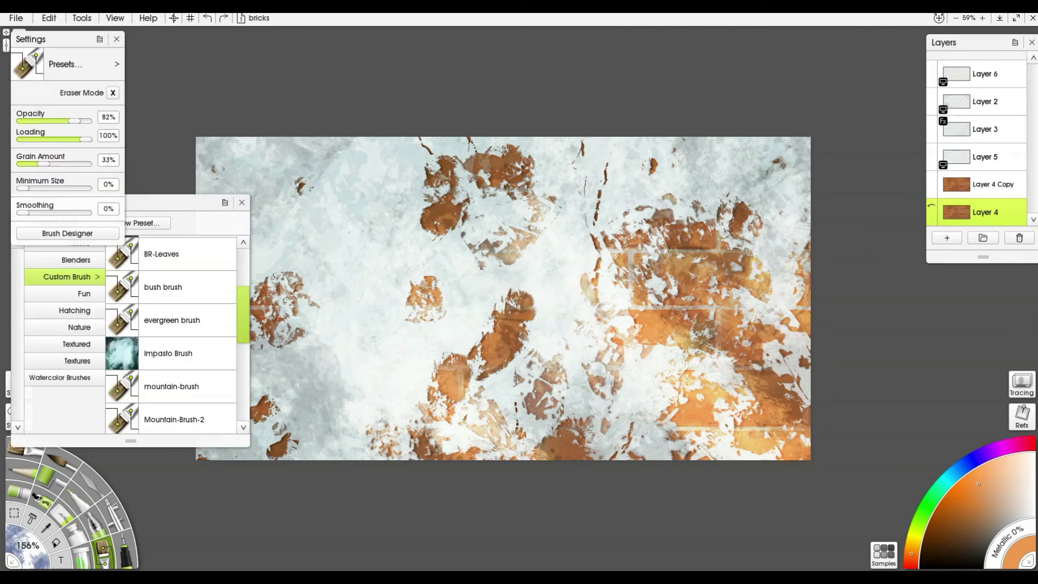
left_click(242, 202)
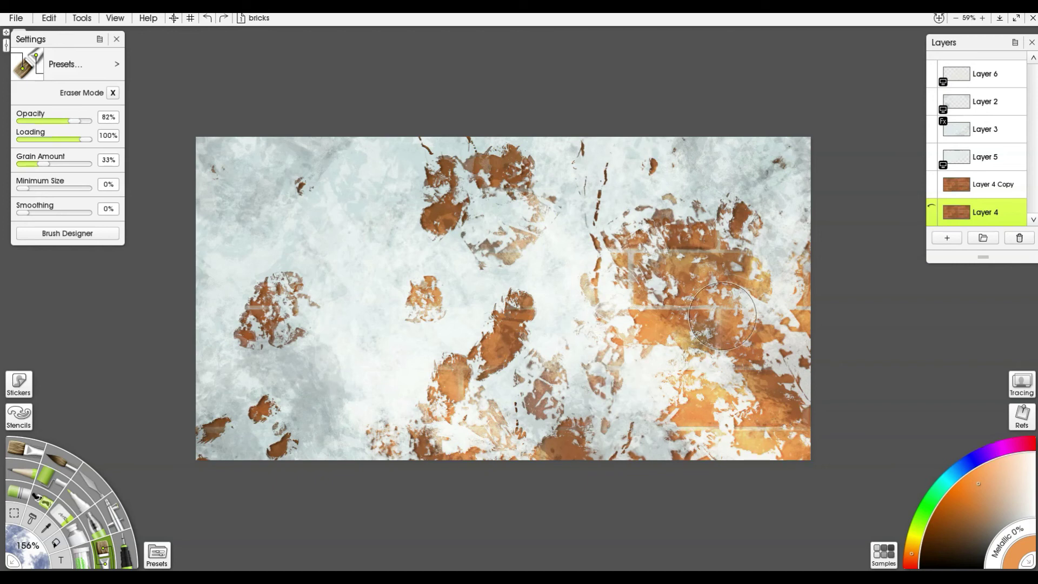
Hide Layers 5, 3, 2 and 6 to examine the brick copy on its own.
mouse_move(937, 182)
left_click(931, 152)
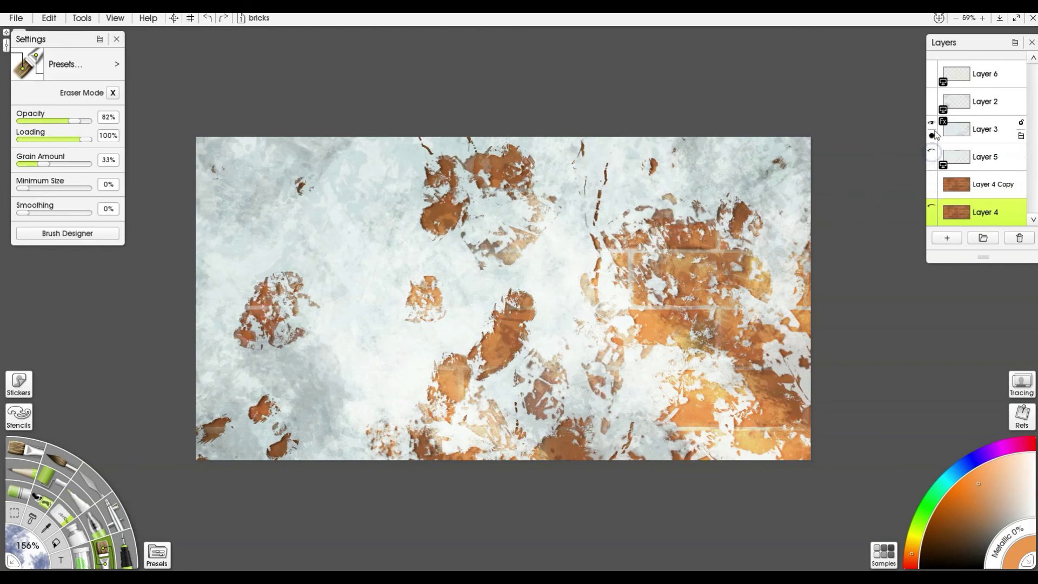
left_click(932, 126)
left_click(931, 98)
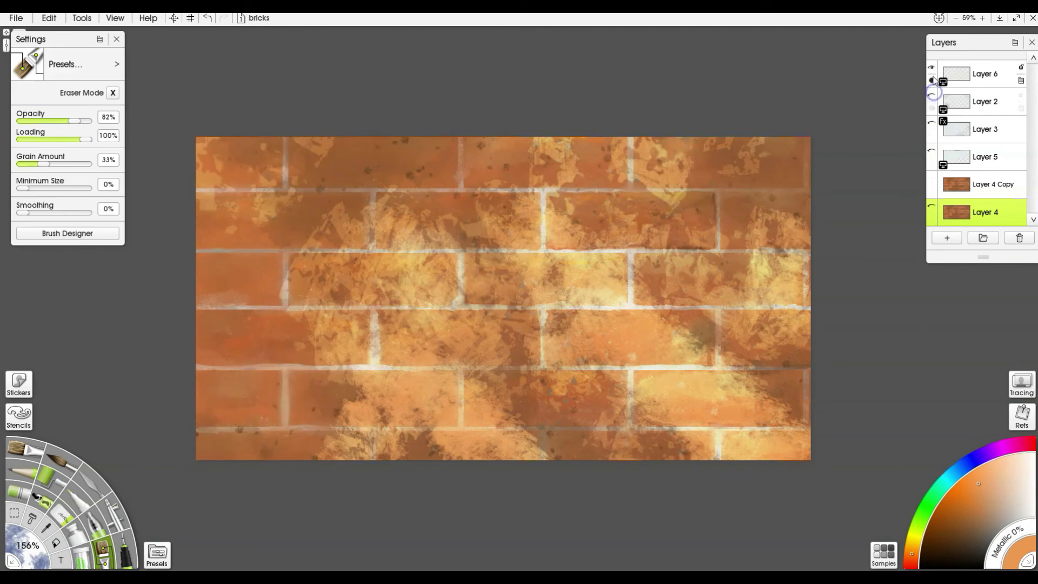
left_click(932, 70)
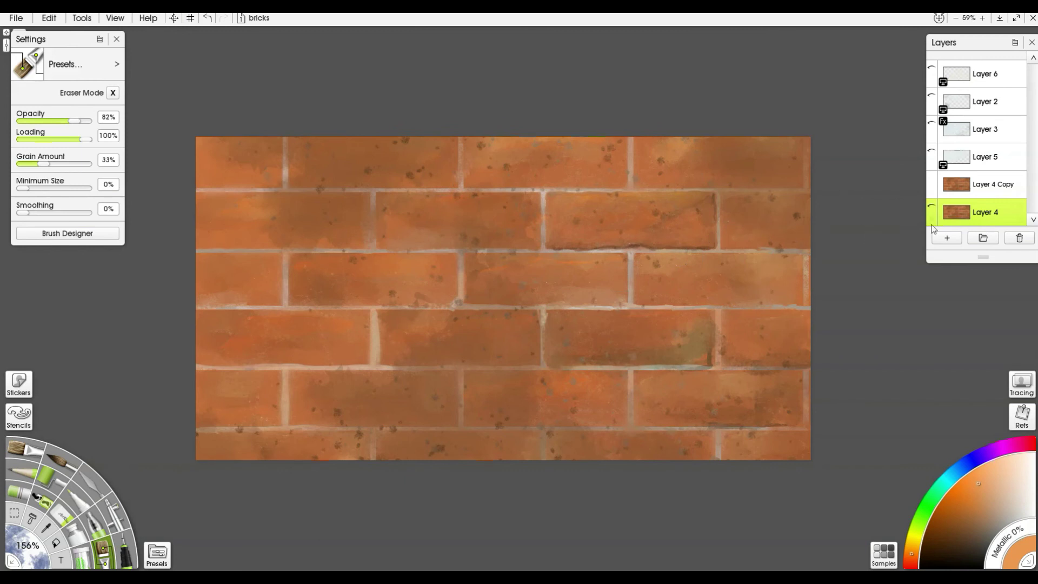
Select Layer 4 Copy and make Layers 5, 3, 2 and 6 visible again.
left_click(982, 182)
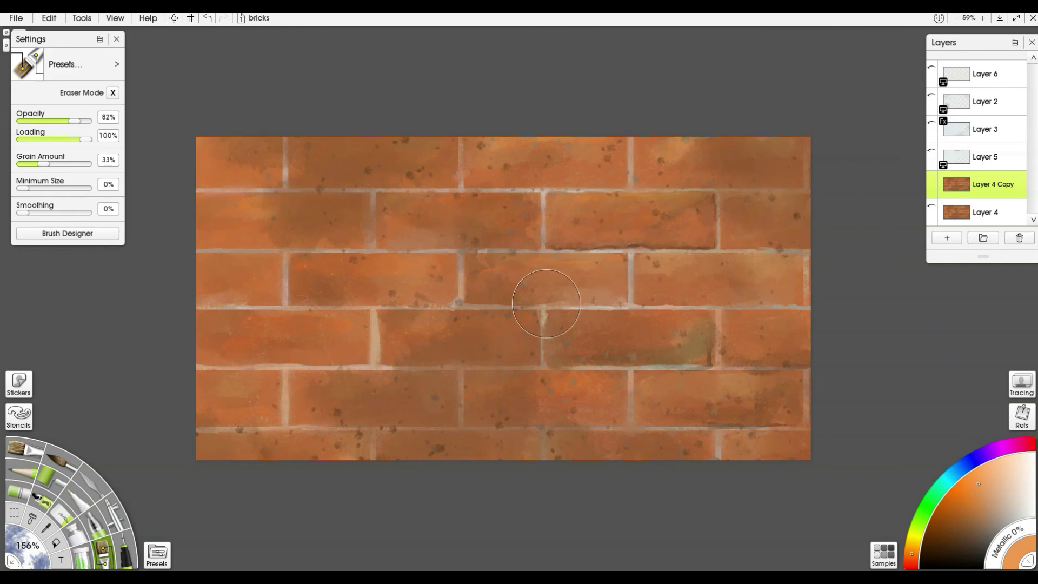
left_click(931, 151)
left_click(932, 123)
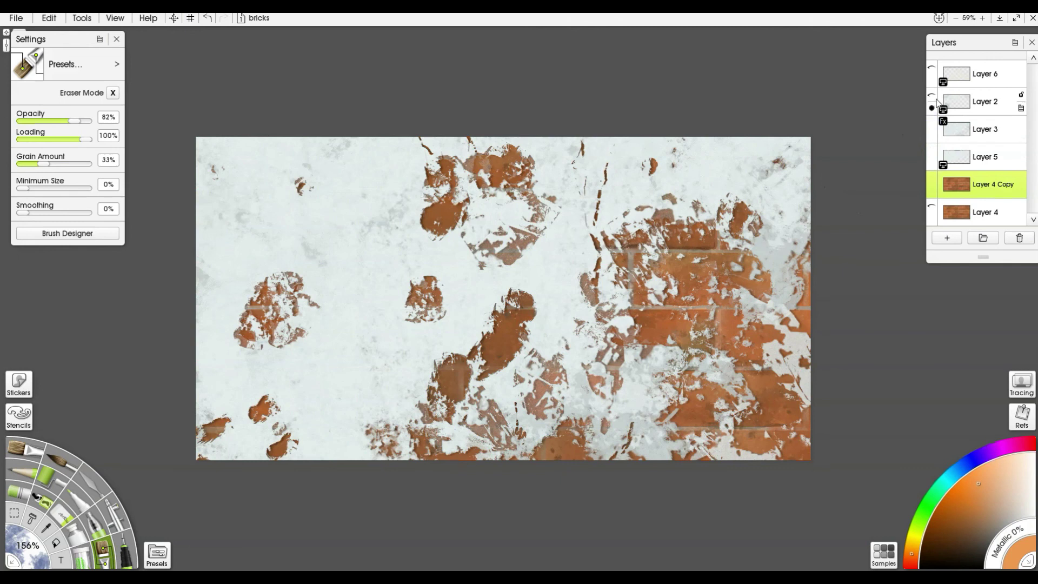
left_click(932, 96)
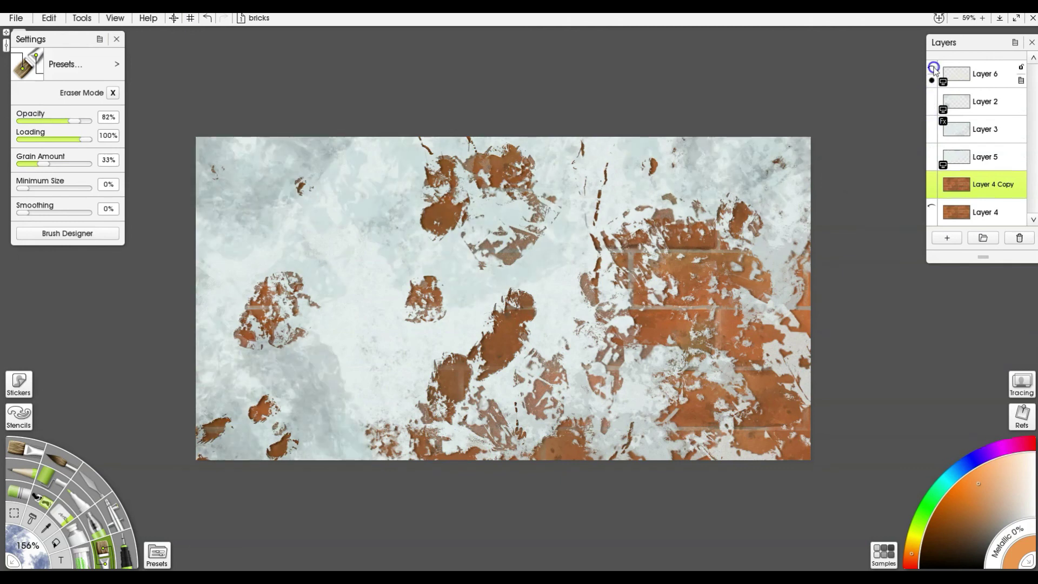
left_click(934, 69)
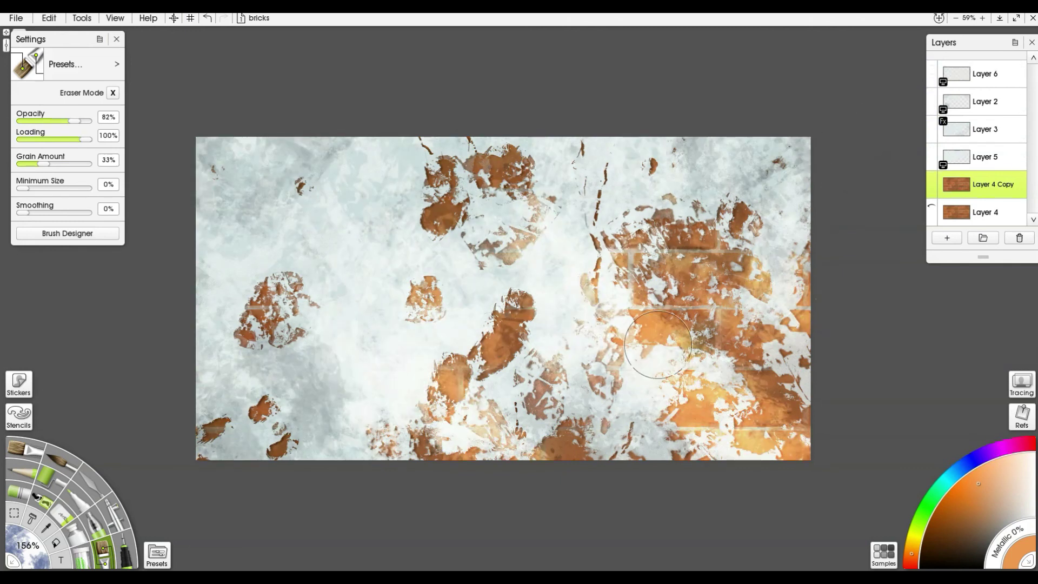